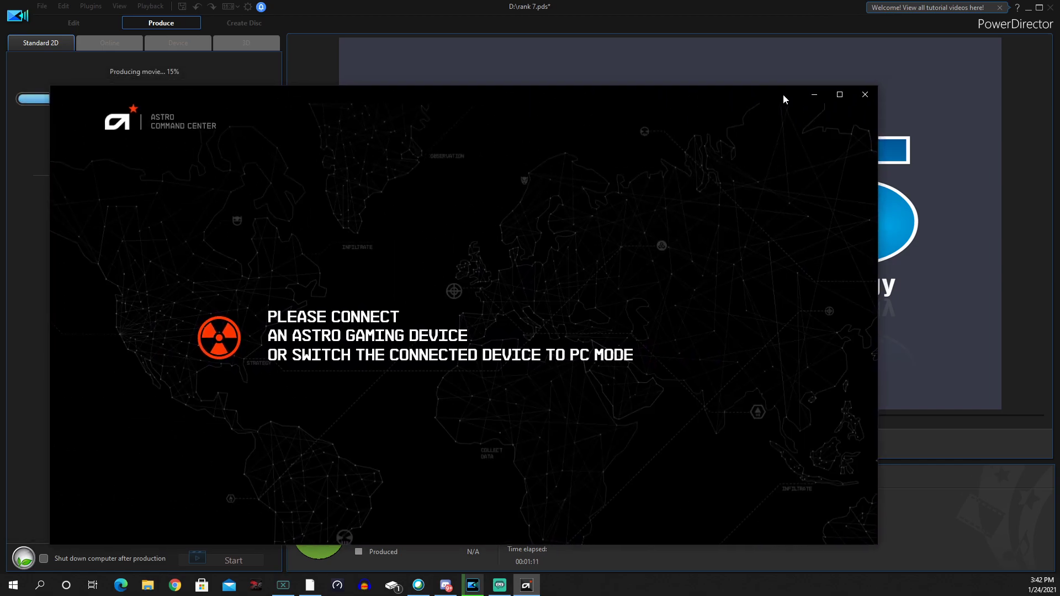
- Maximize the Astro Command Center window to show the MixAmp equalizer presets page
click(944, 95)
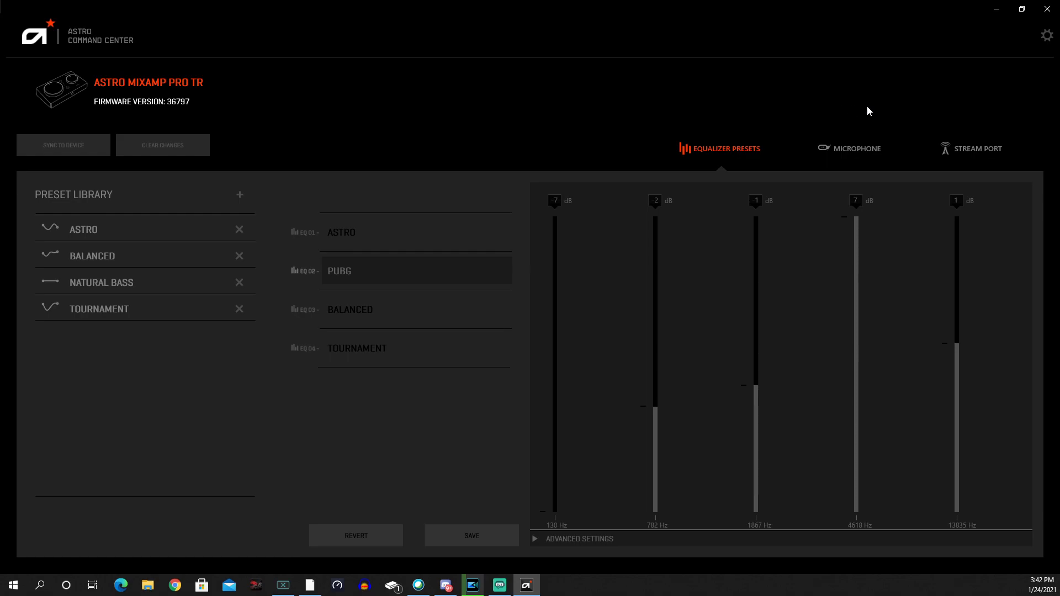
- Load the ASTRO preset, then the EQ 03 BALANCED preset (2, -3, 4, 3, 5 dB)
click(357, 236)
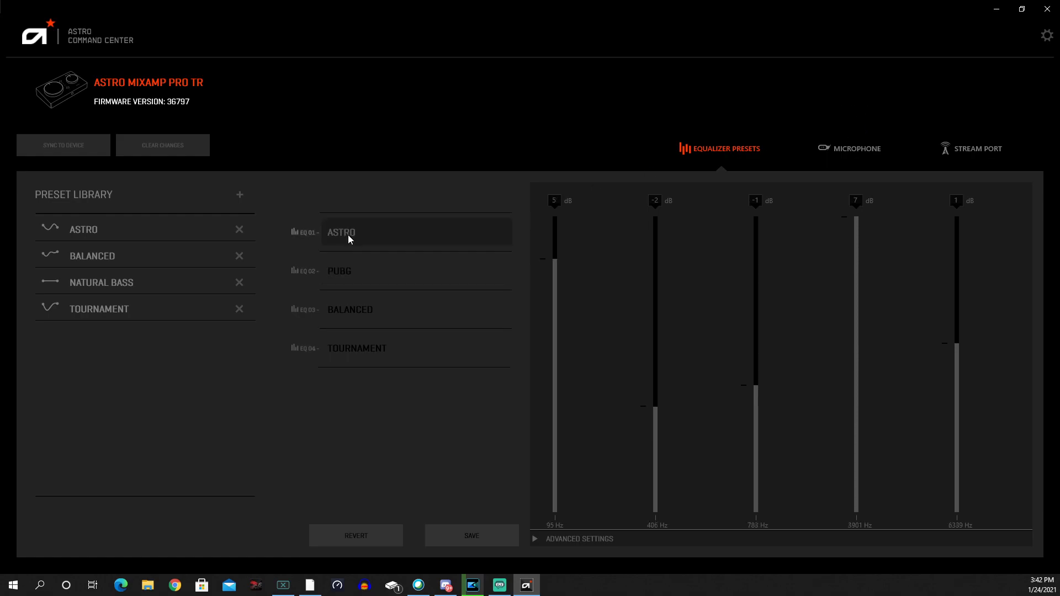
click(356, 310)
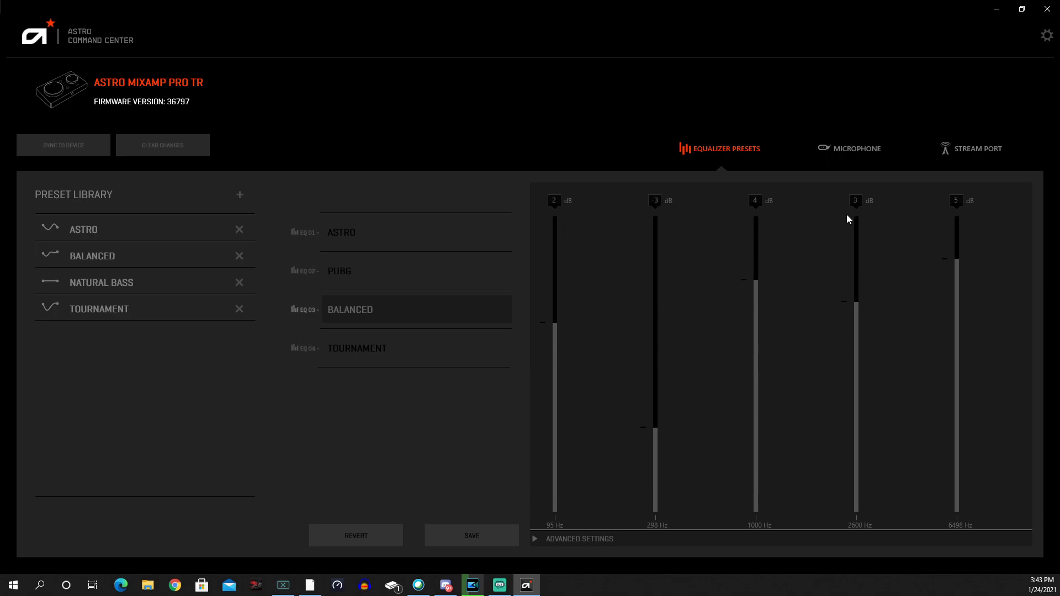
click(585, 539)
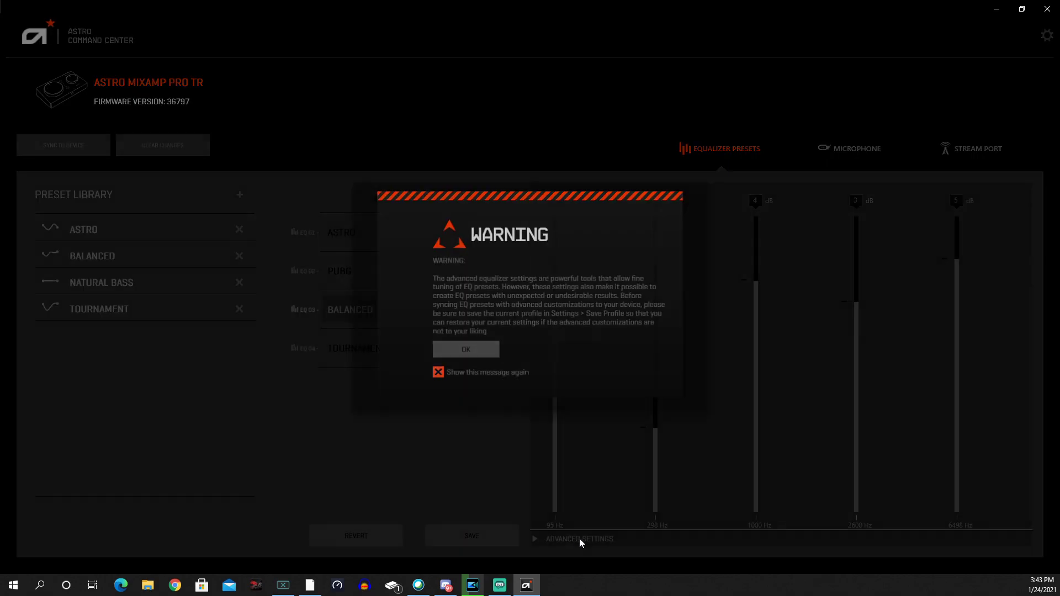
click(461, 349)
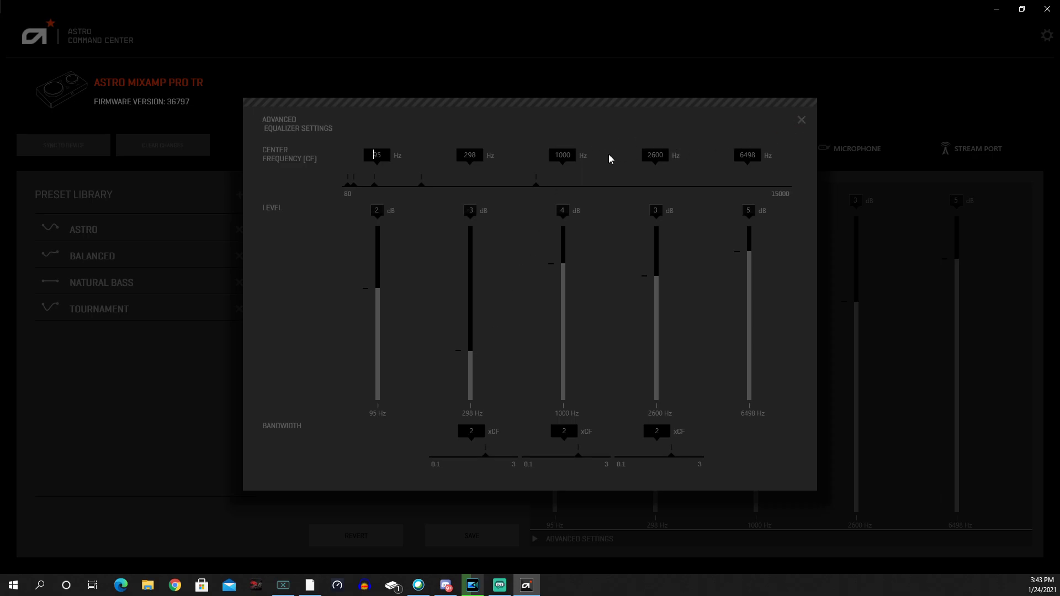
click(801, 120)
- Load the EQ 02 PUBG preset with bands -7, -2, -1, 7 and 1 dB
click(340, 274)
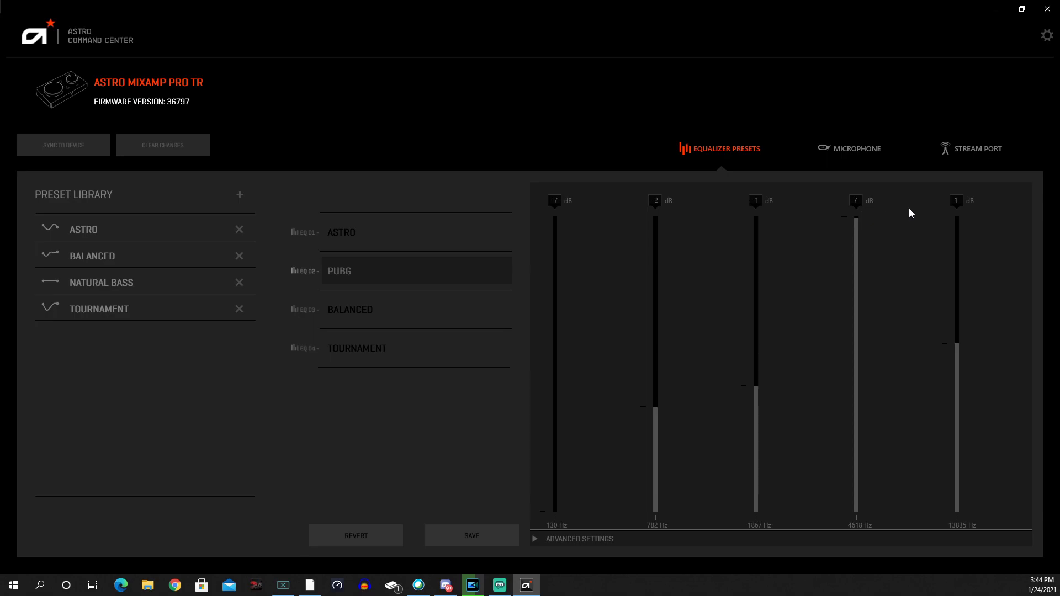
click(597, 539)
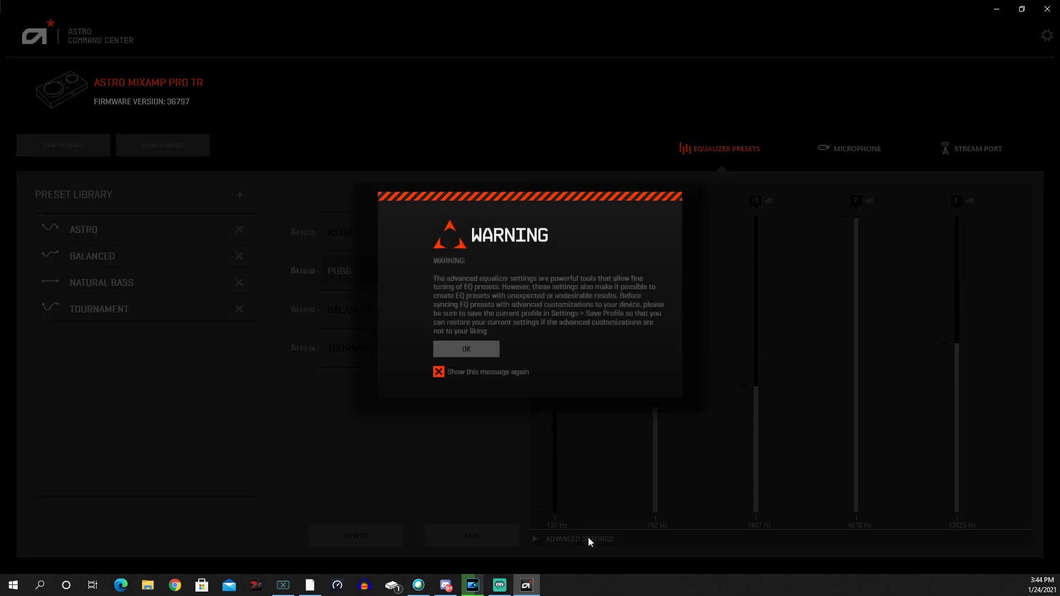
click(489, 350)
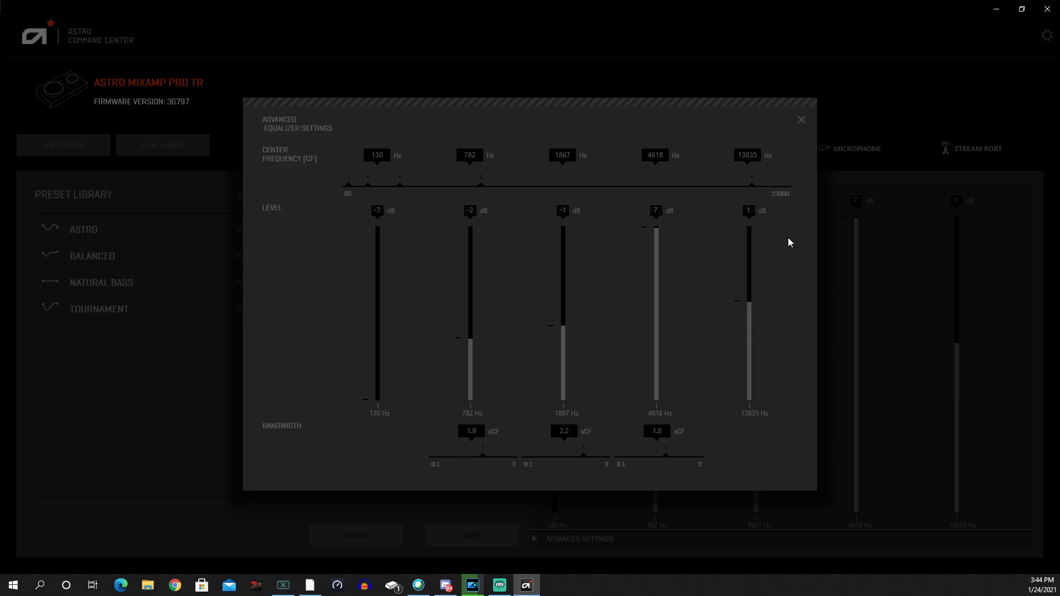
click(801, 121)
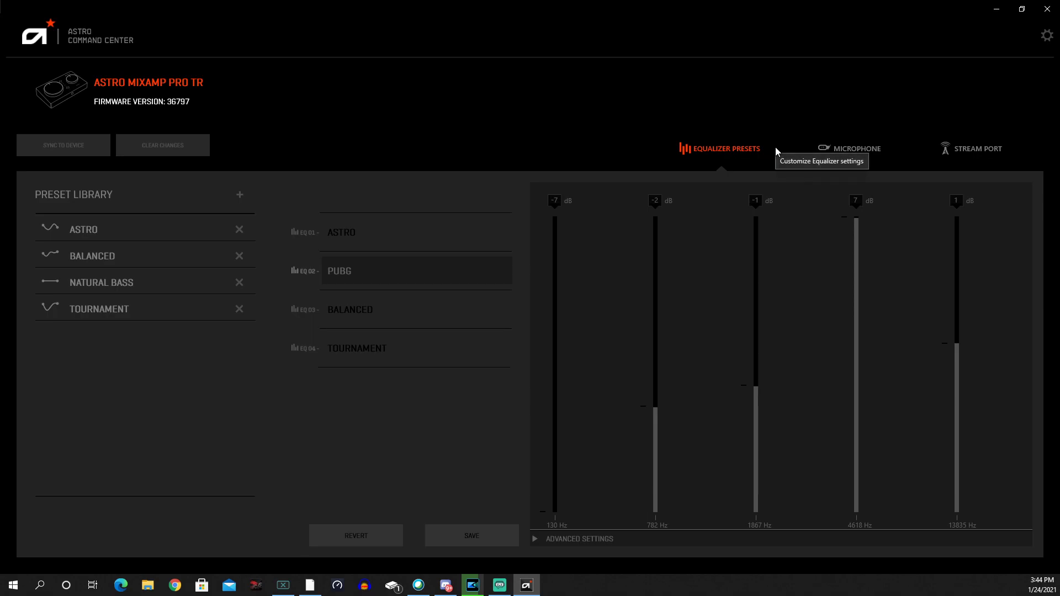
- View the Microphone settings, then the Stream Port game, chat, microphone and aux levels
click(859, 148)
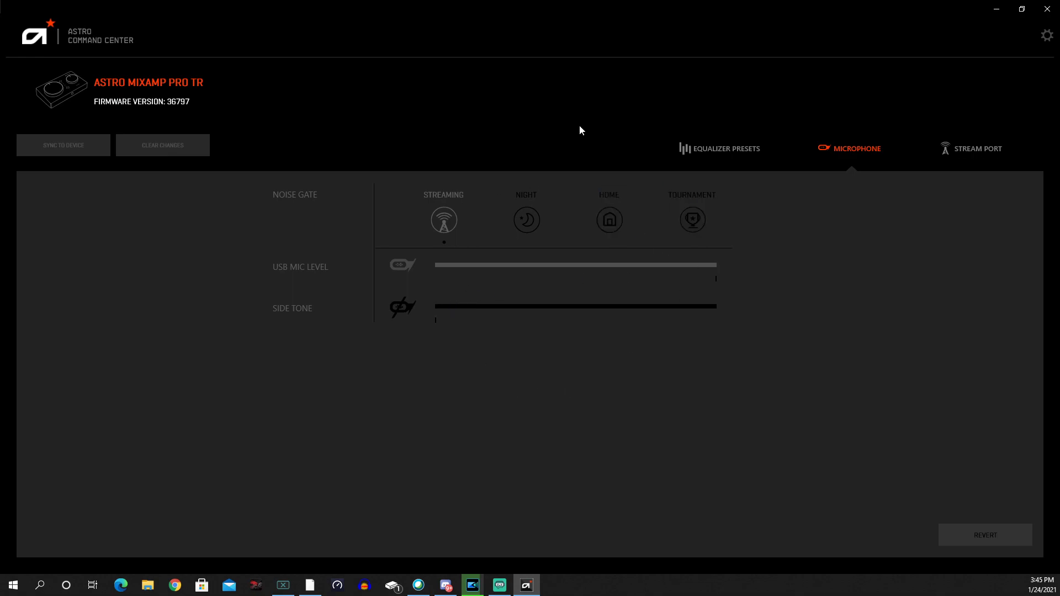
click(974, 148)
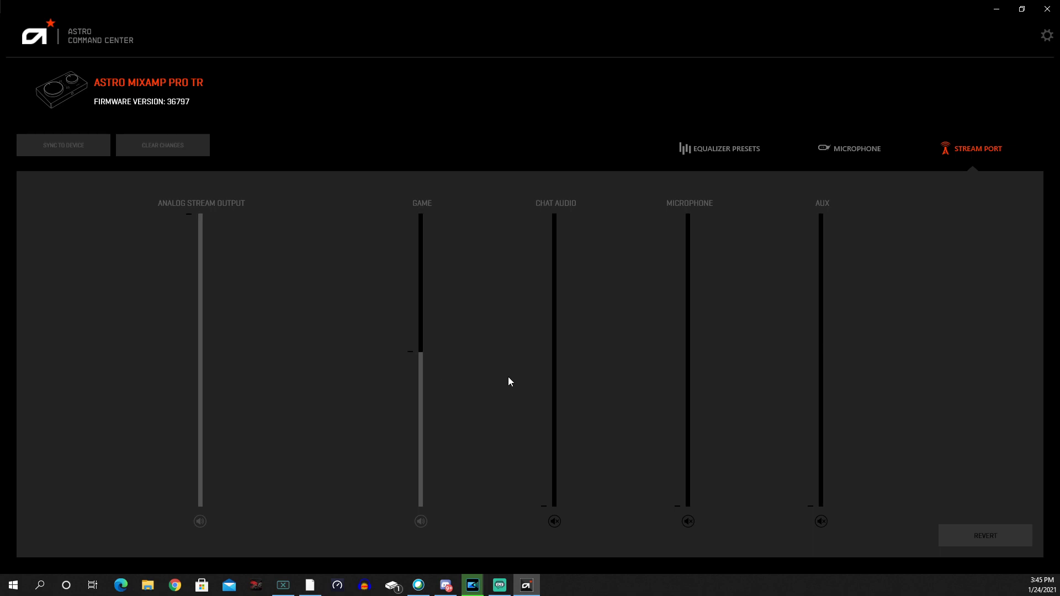
- Raise the Stream Port Chat Audio slider, then drag it back down to mute
drag(553, 505, 540, 373)
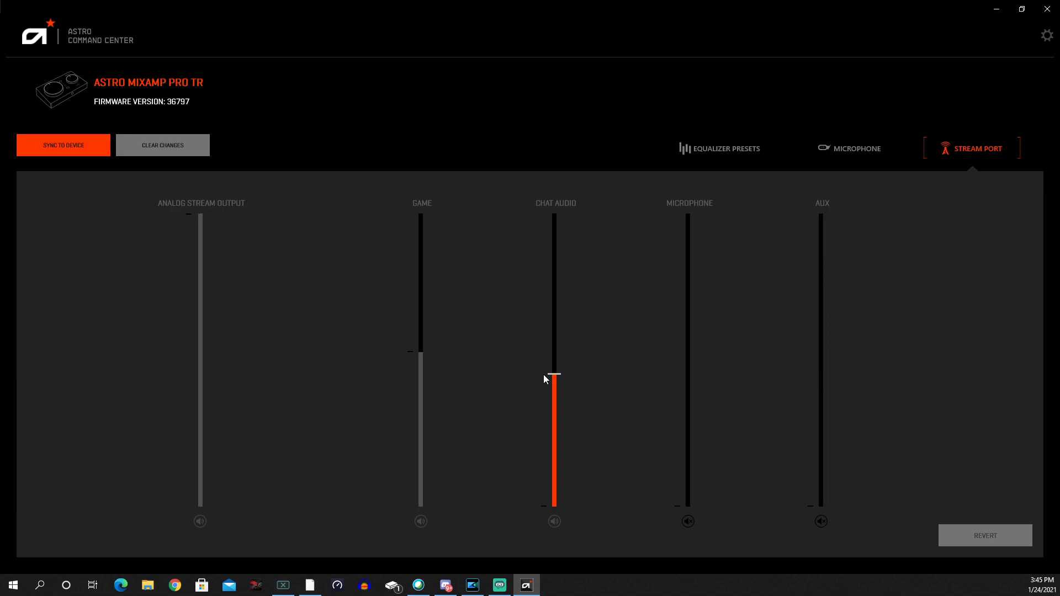
mouse_move(543, 373)
mouse_down()
mouse_move(547, 326)
mouse_move(545, 377)
mouse_up()
click(552, 371)
drag(552, 370, 552, 535)
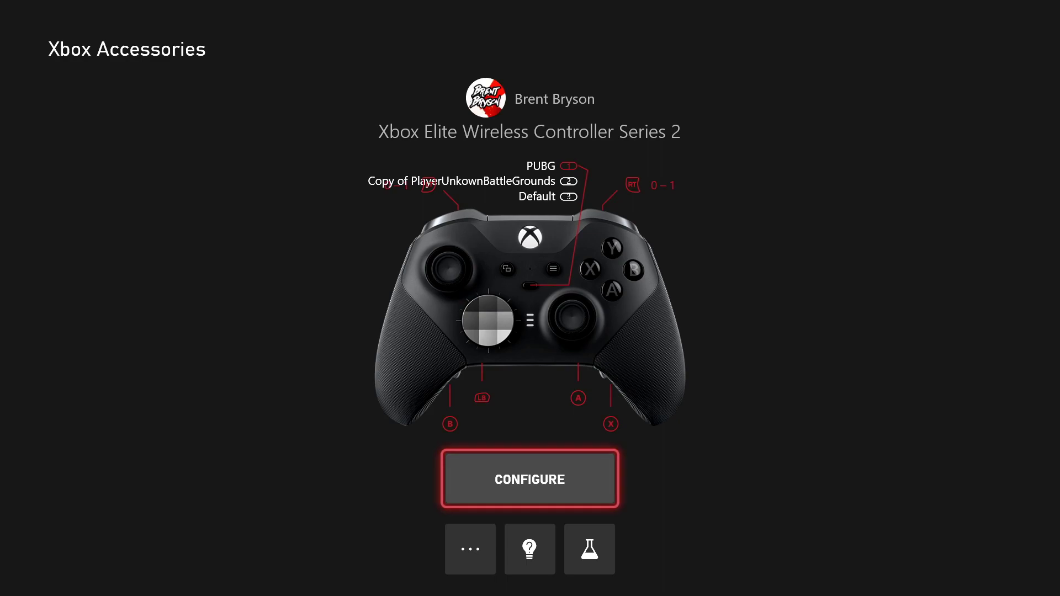
- Open the Elite controller's configuration profiles, showing PUBG in Slot 1
key(Return)
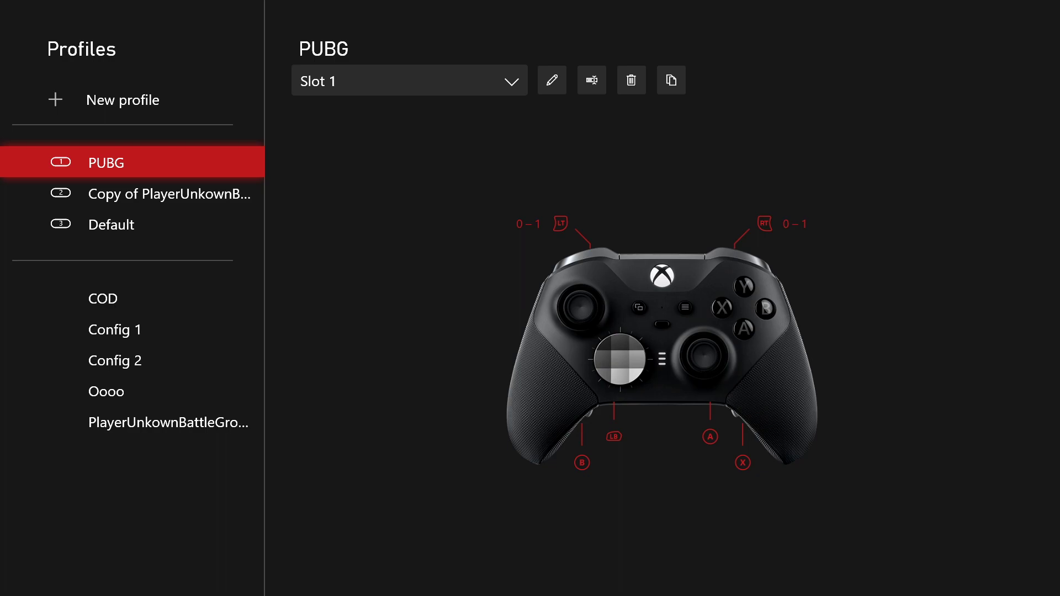
key(Down)
key(Up)
key(Down)
key(Up)
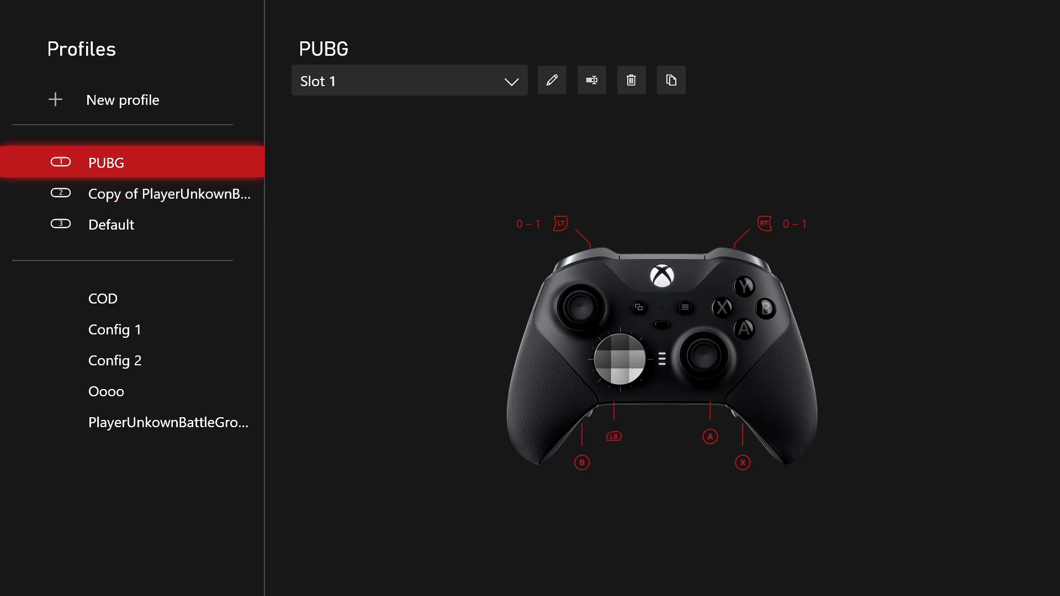
key(Down)
key(Right)
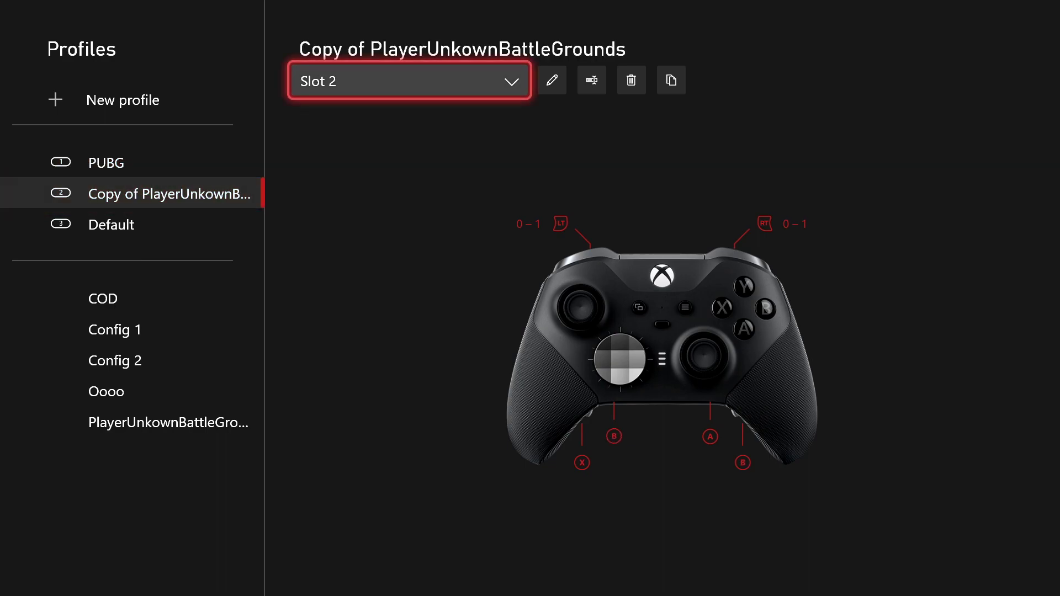
key(Right)
key(Return)
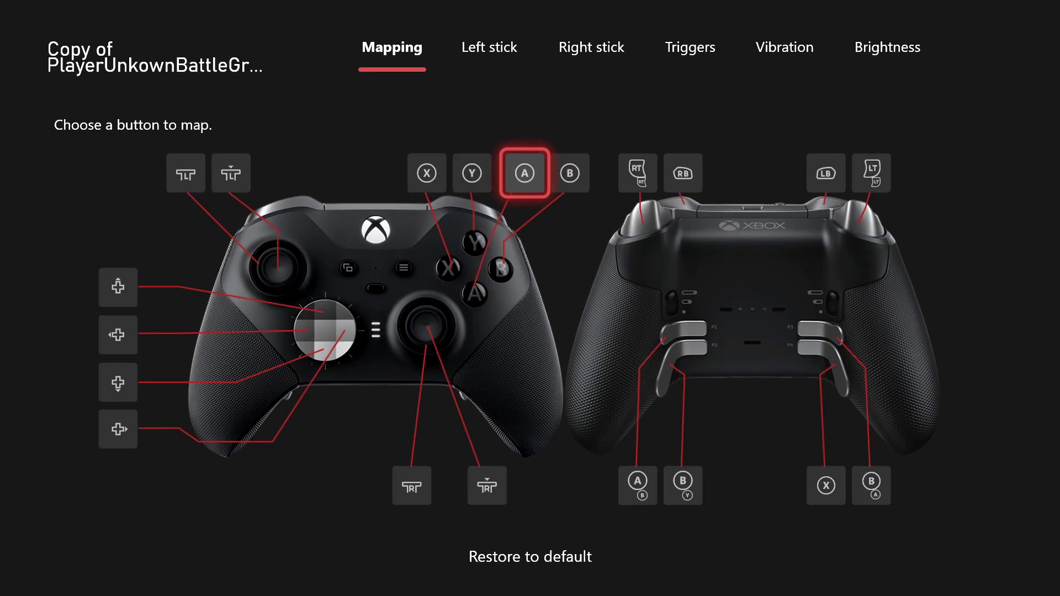
key(Escape)
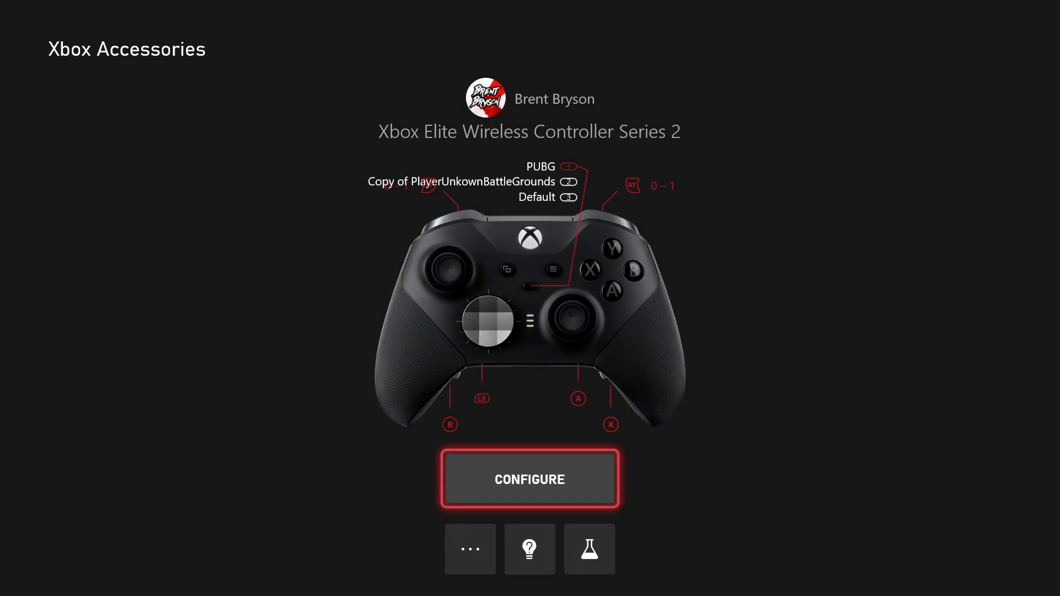
key(Return)
key(Right)
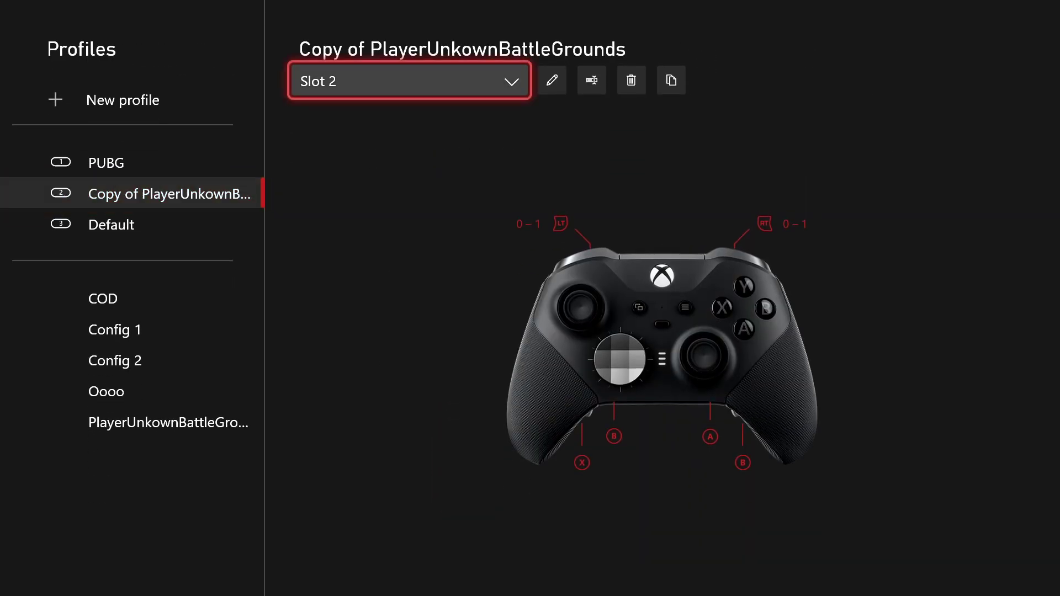
key(Right)
key(Right)
key(Left)
key(Left)
key(Left)
key(Up)
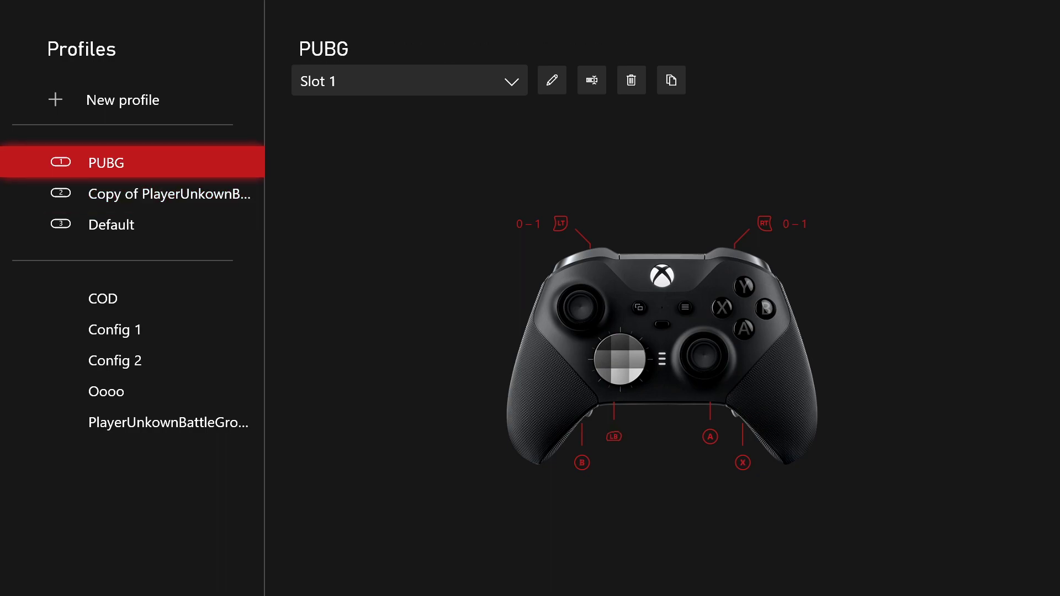
key(Right)
key(Left)
key(Up)
- Open the PUBG profile for editing and browse its Left and Right stick settings
key(Down)
key(Right)
key(Right)
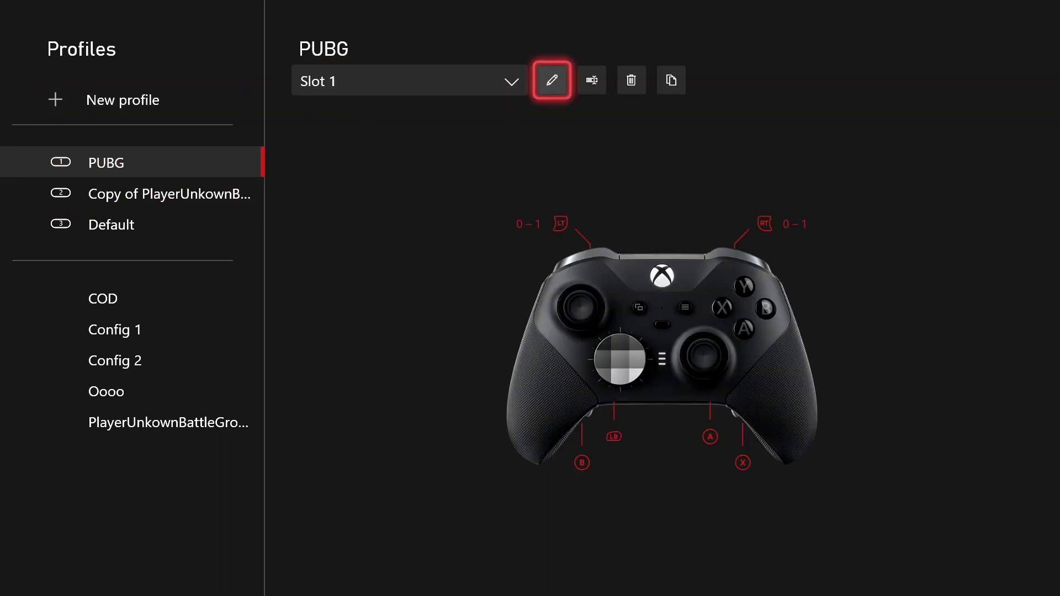
key(Return)
key(Left)
key(Up)
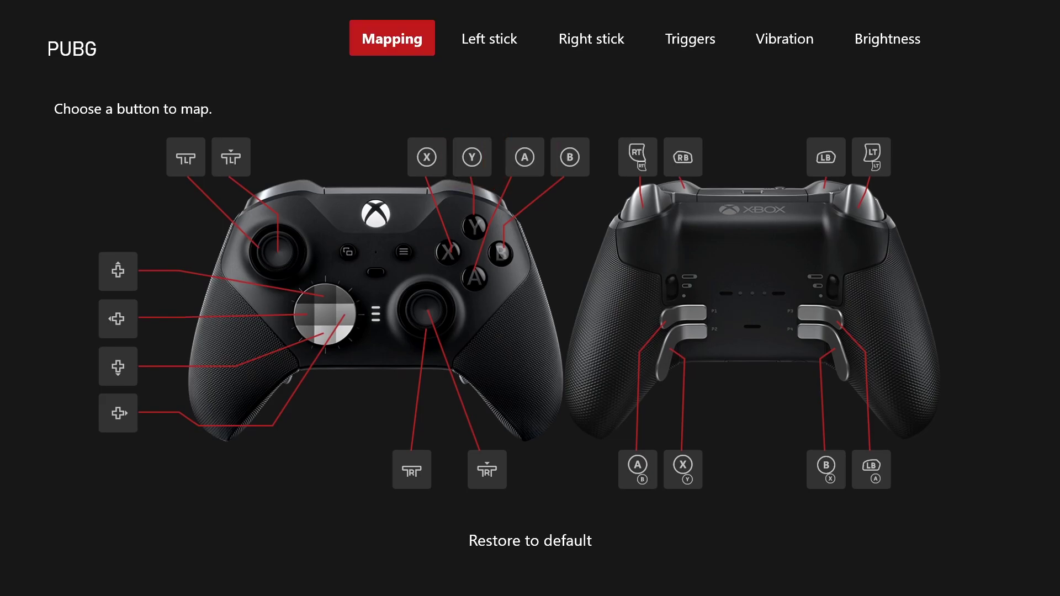
key(Right)
key(Right)
key(Left)
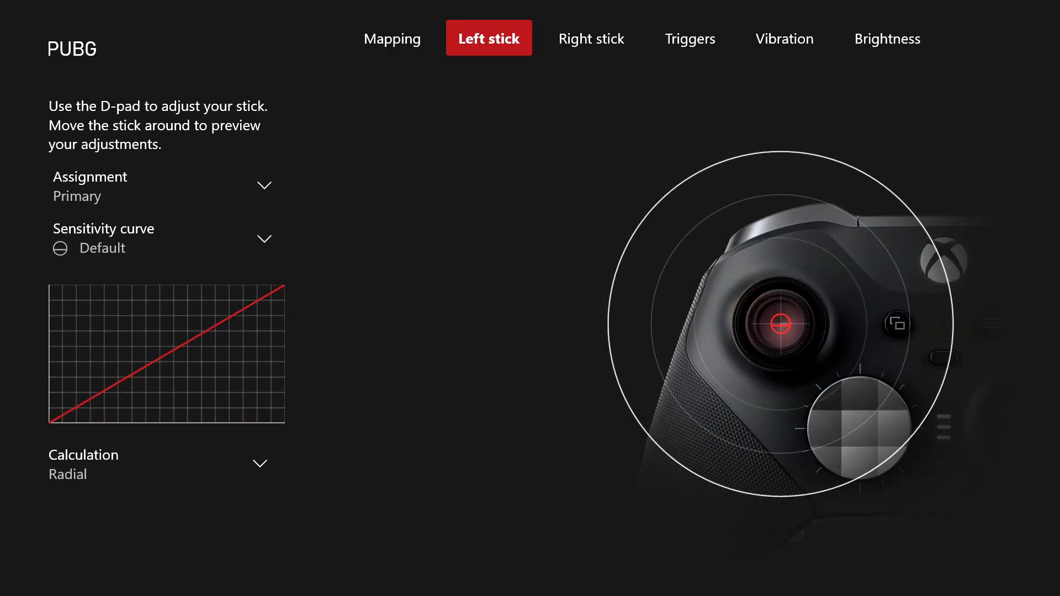
key(Right)
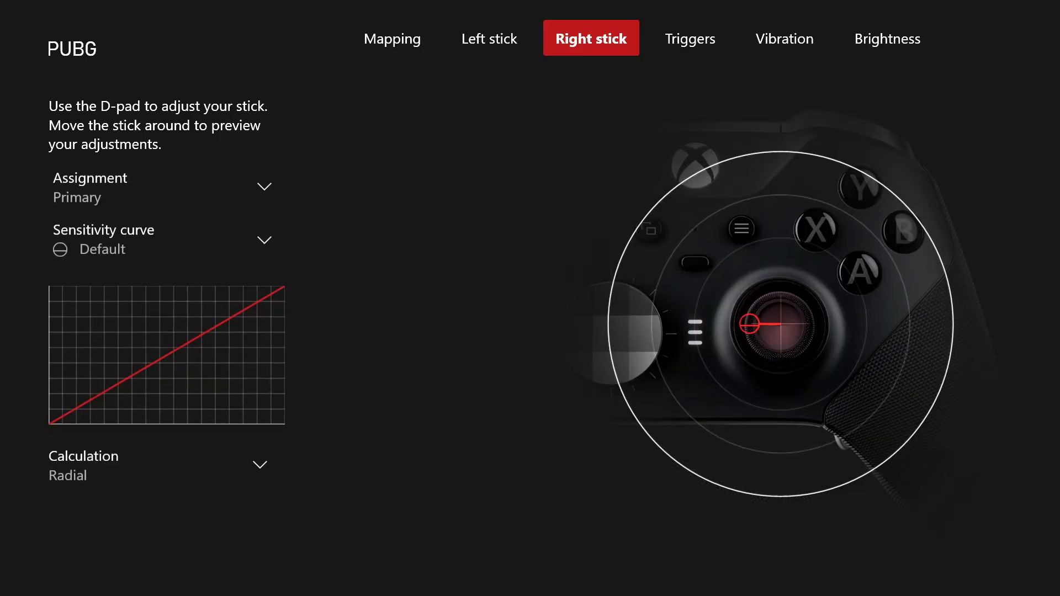
key(Left)
key(Right)
key(Left)
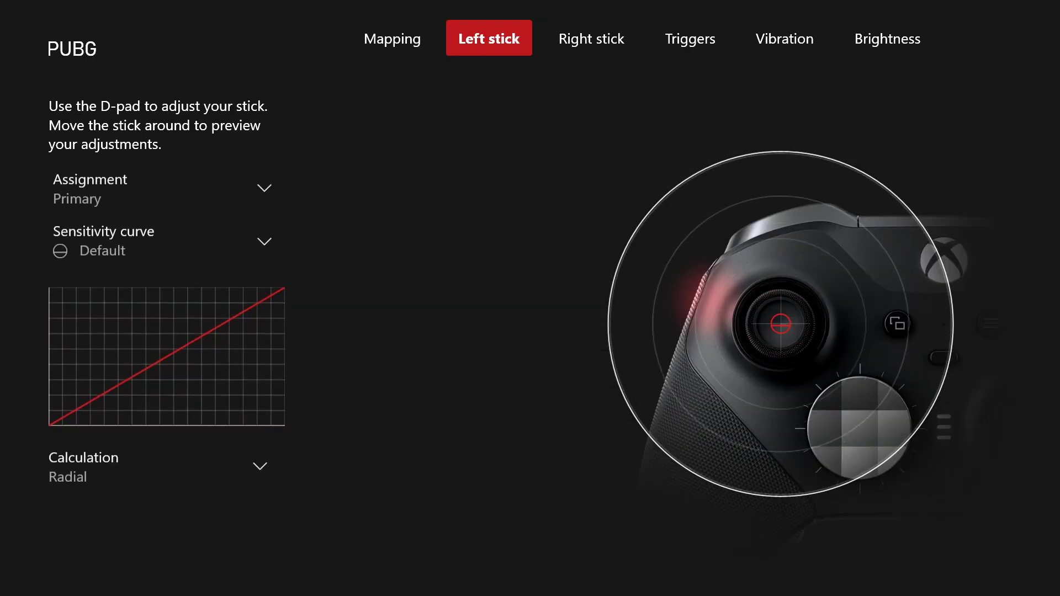
key(Down)
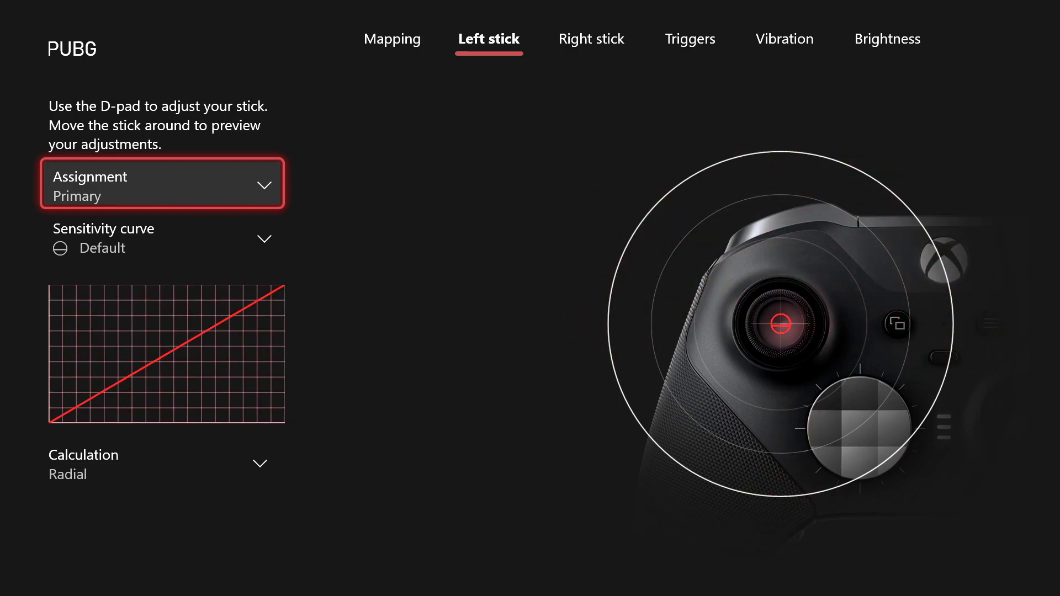
key(Up)
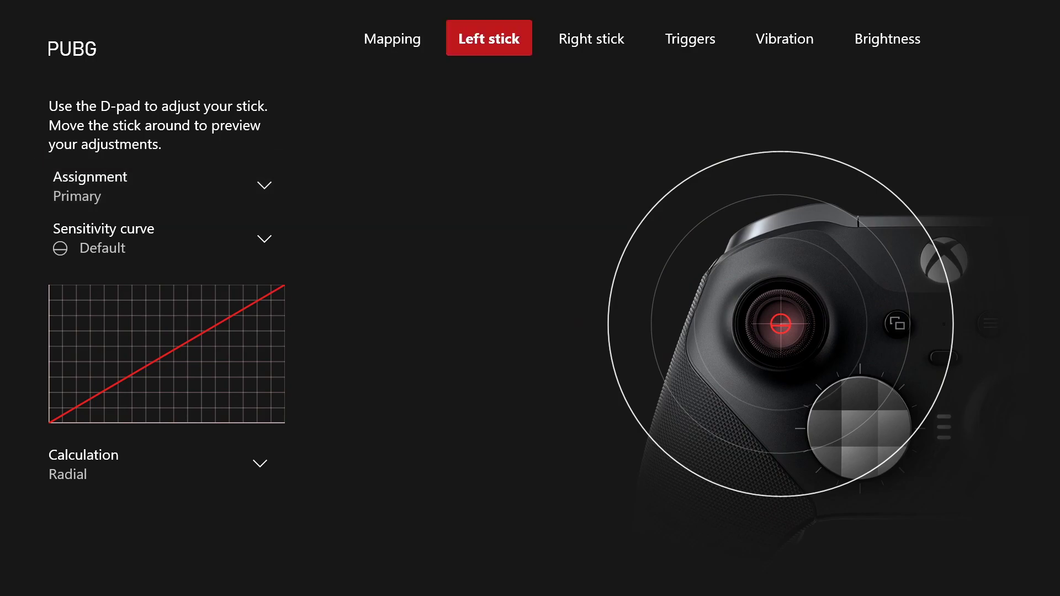
- Set the right stick's sensitivity curve to Default
key(Right)
key(Down)
key(Down)
key(Return)
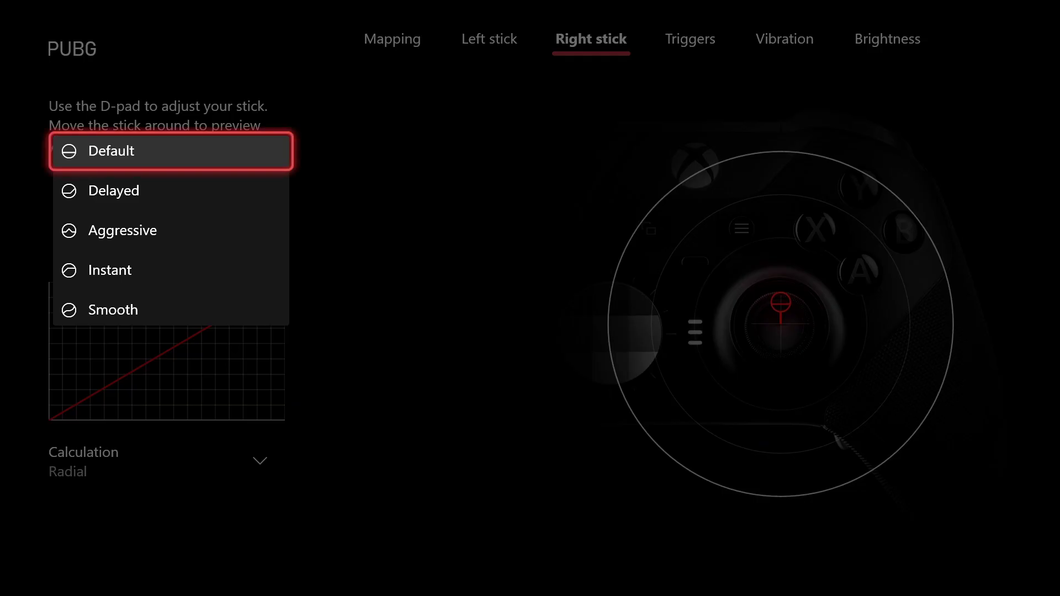
key(Down)
key(Down)
key(Down)
key(Down)
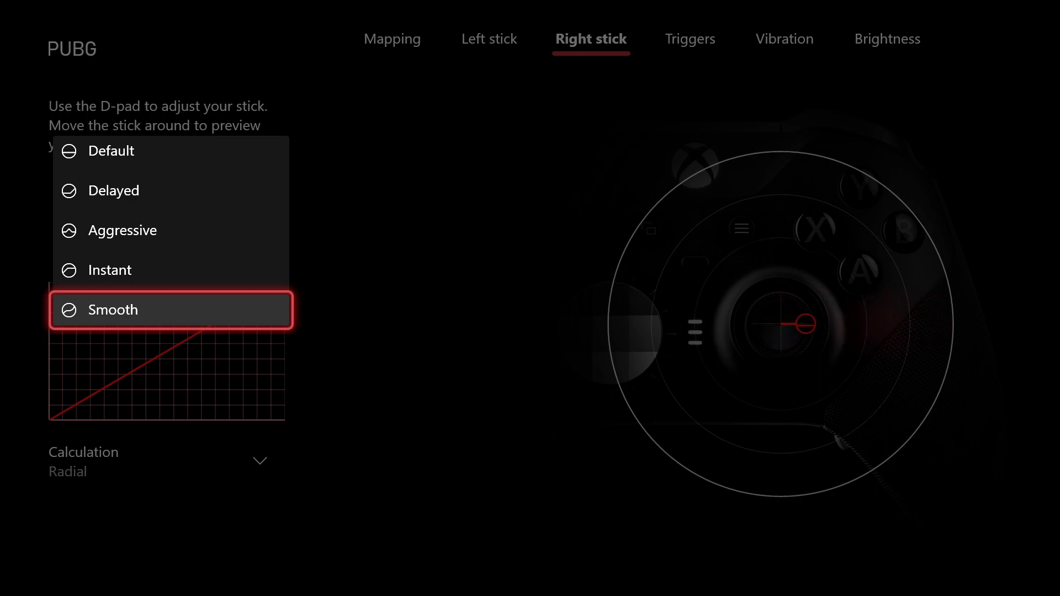
key(Up)
key(Up)
key(Up)
key(Up)
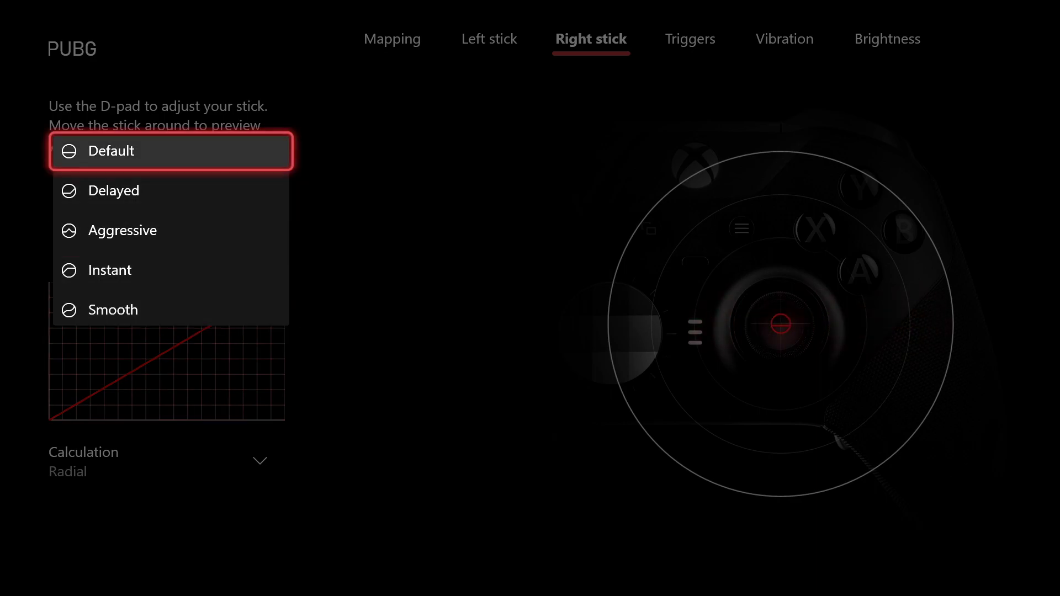
key(Return)
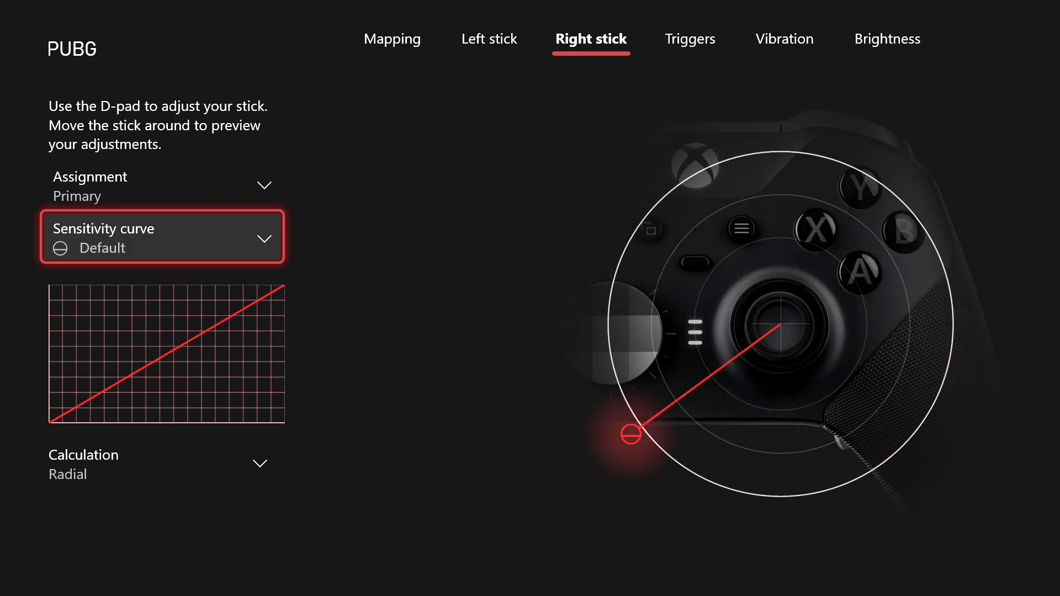
key(Up)
key(Up)
key(Right)
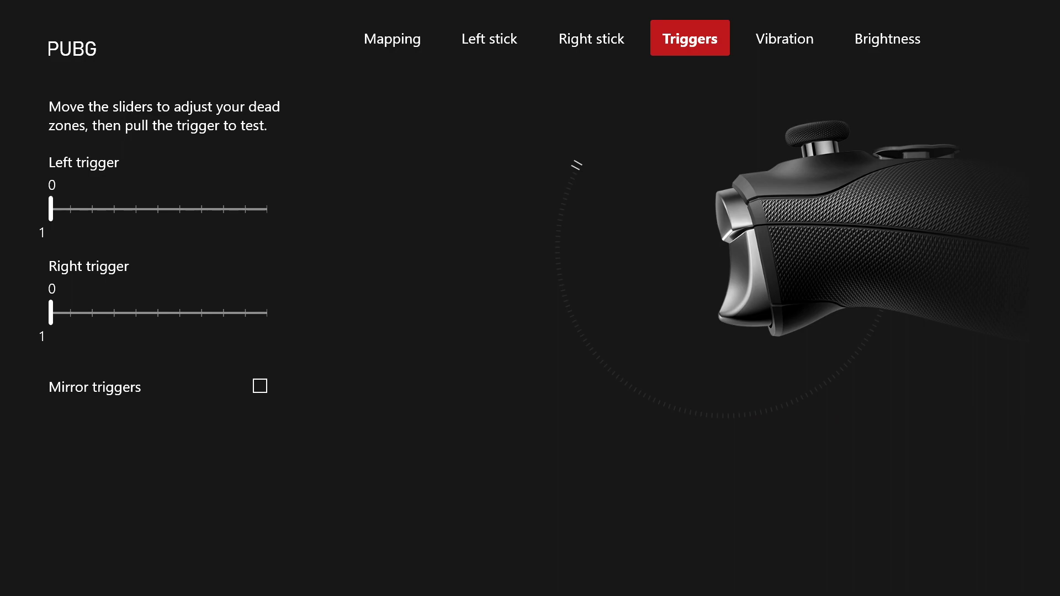
key(Down)
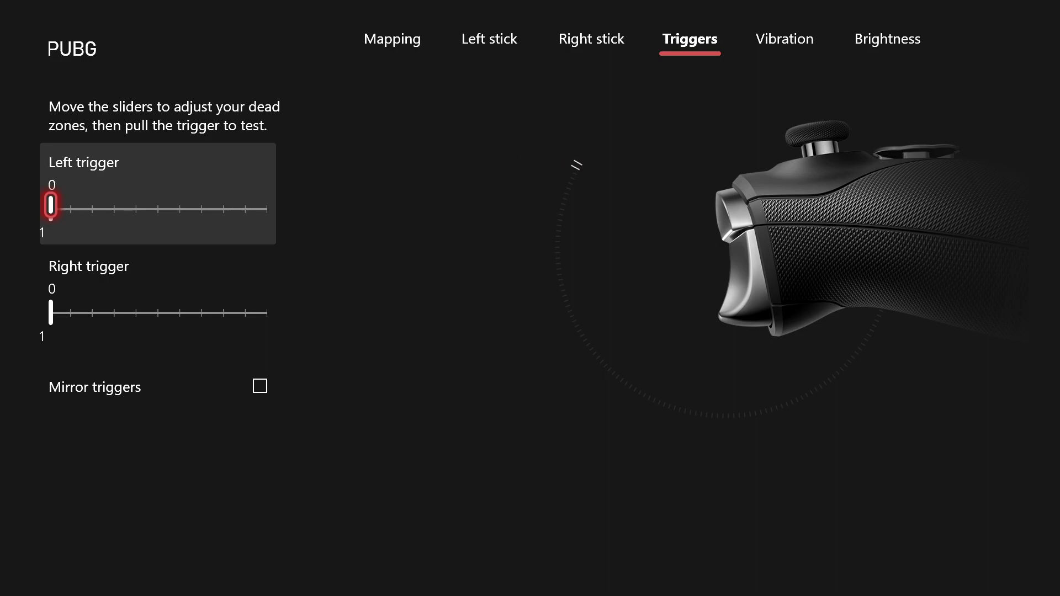
key(Right)
key(Right)
key(Right)
key(Right)
key(Right)
key(Right)
key(Right)
key(Right)
key(Right)
key(Right)
key(Right)
key(Right)
key(Right)
key(Right)
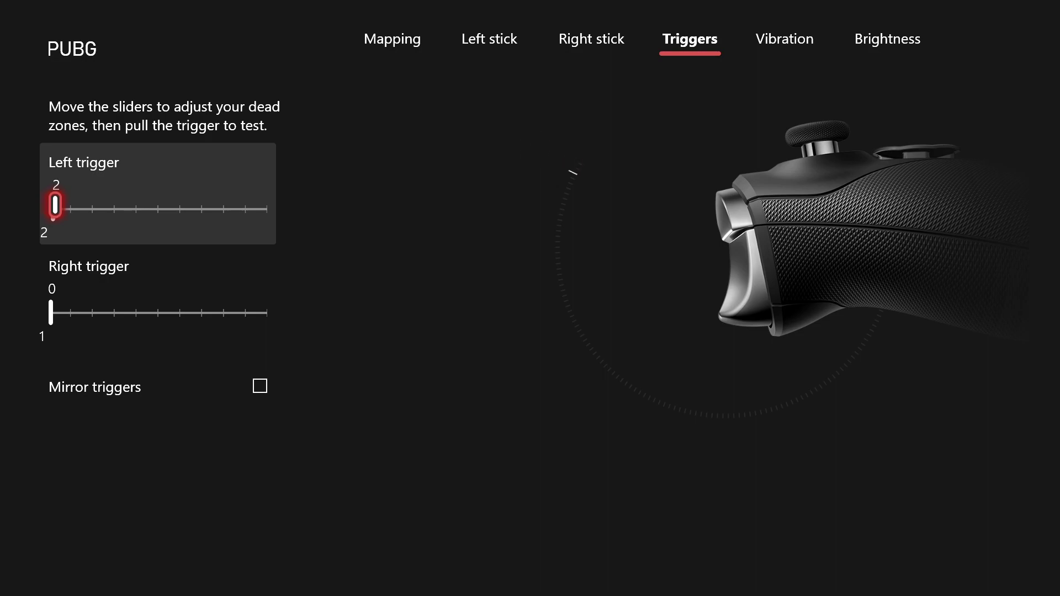
key(Left)
key(Left)
key(Left)
key(Left)
key(Left)
key(Left)
key(Left)
key(Left)
key(Left)
key(Left)
key(Left)
key(Left)
key(Left)
key(Left)
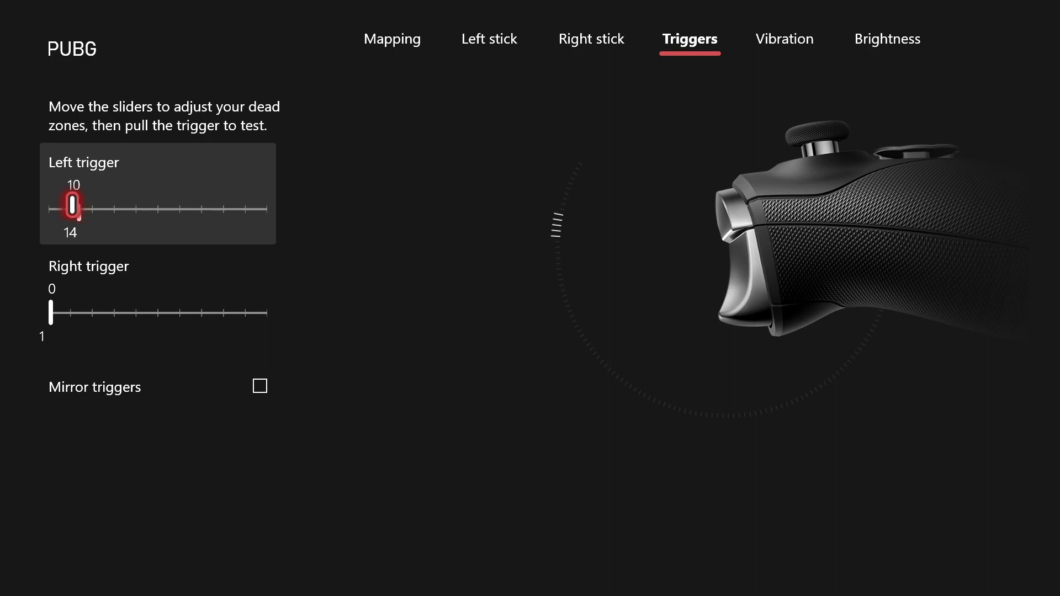
key(Tab)
key(Right)
key(Right)
key(Right)
key(Right)
key(Right)
key(Right)
key(Right)
key(Right)
key(Right)
key(Right)
key(Right)
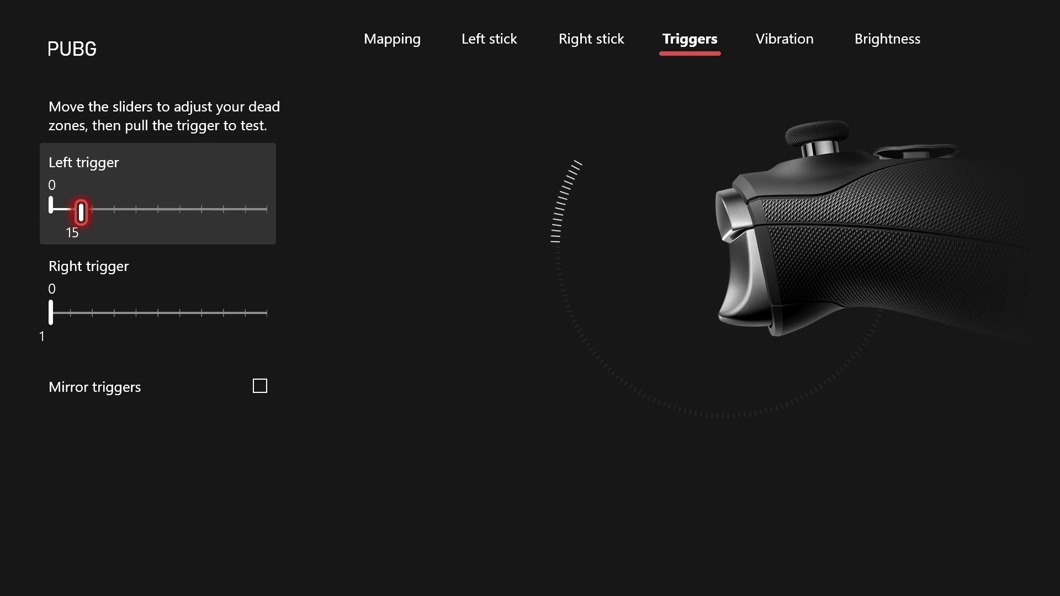
key(Right)
key(Right)
key(Right)
key(Right)
key(Right)
key(Right)
key(Right)
key(Right)
key(Right)
key(Right)
key(Right)
key(Right)
key(Right)
key(Right)
key(Right)
key(Right)
key(Right)
key(Right)
key(Right)
key(Right)
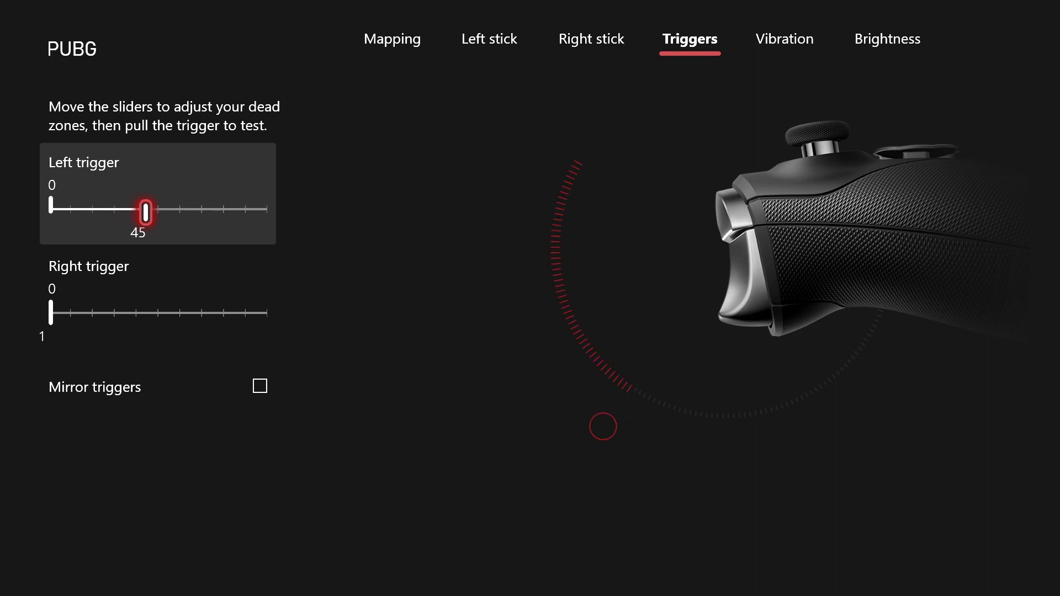
key(Left)
key(Left)
key(Left)
key(Left)
key(Left)
key(Left)
key(Left)
key(Left)
key(Left)
key(Left)
key(Left)
key(Left)
key(Left)
key(Left)
key(Left)
key(Left)
key(Left)
key(Left)
key(Left)
key(Left)
key(Left)
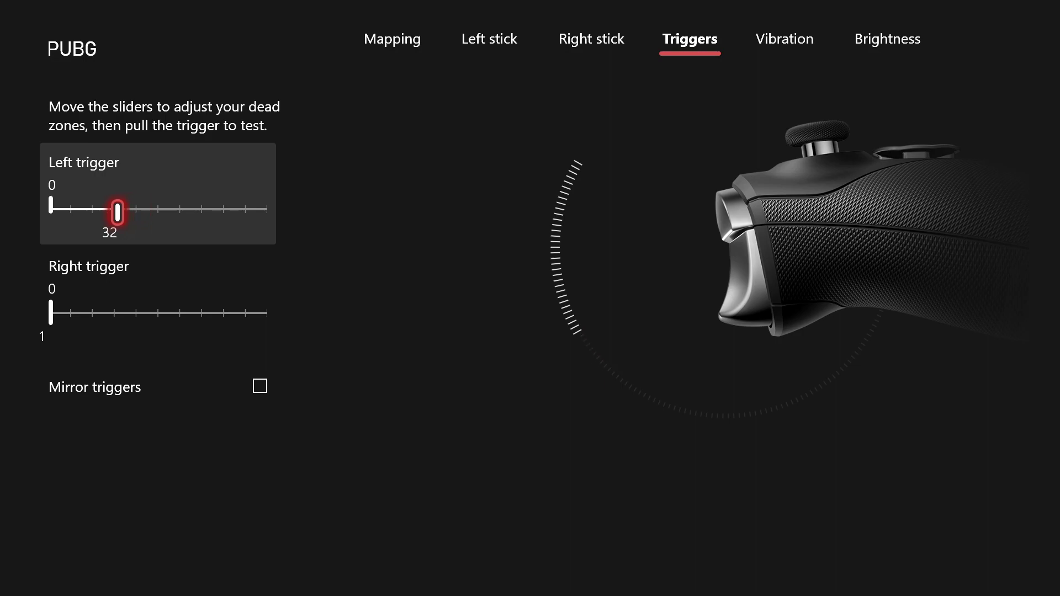
key(Left)
key(Left)
key(Left)
key(Left)
key(Left)
key(Left)
key(Left)
key(Left)
key(Left)
key(Left)
key(Left)
key(Left)
key(Left)
key(Left)
key(Left)
key(Left)
key(Left)
key(Left)
key(Left)
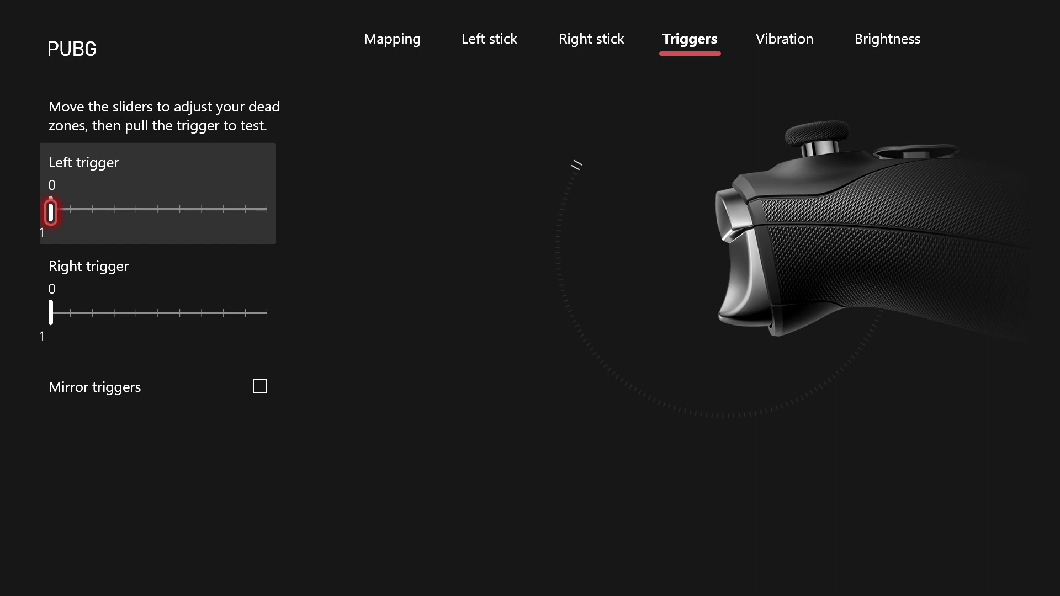
key(Right)
key(Left)
key(Down)
key(Escape)
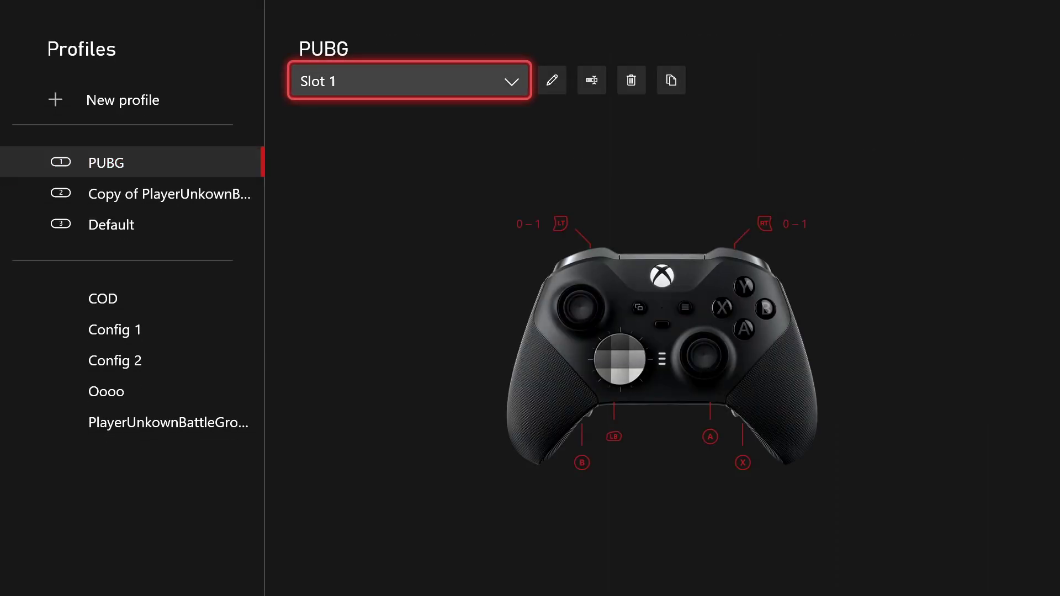
key(Right)
key(Return)
key(Right)
key(Right)
key(Up)
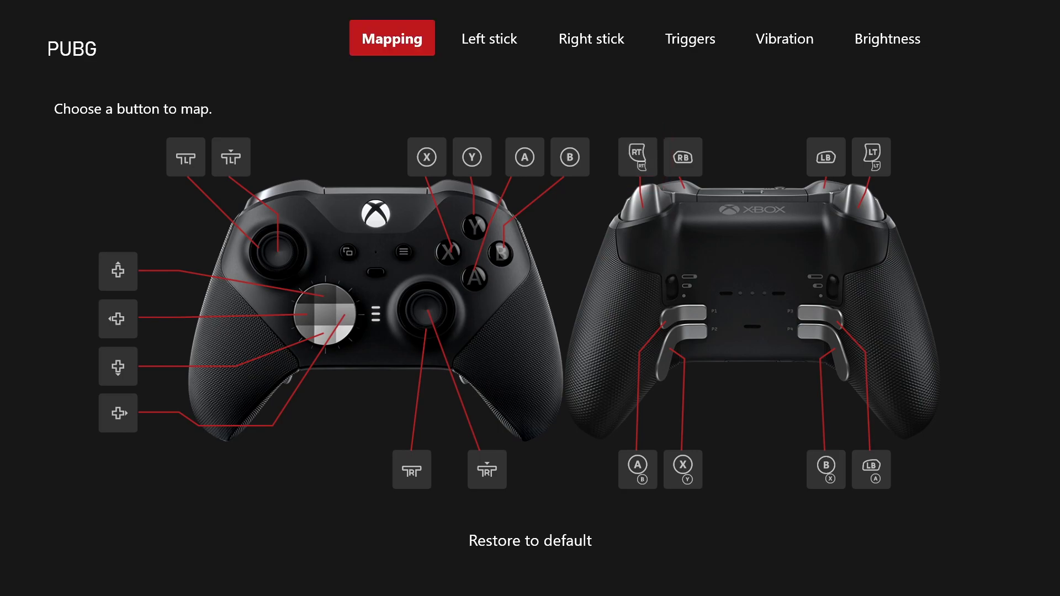
key(Right)
key(Right)
key(Right)
key(Right)
key(Down)
key(Down)
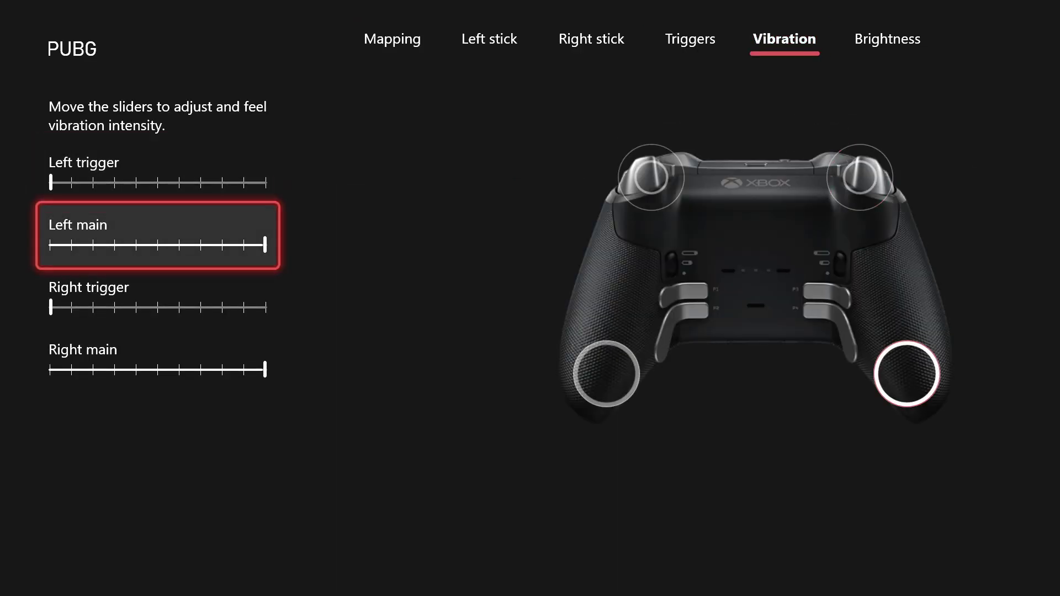
key(Down)
key(Down)
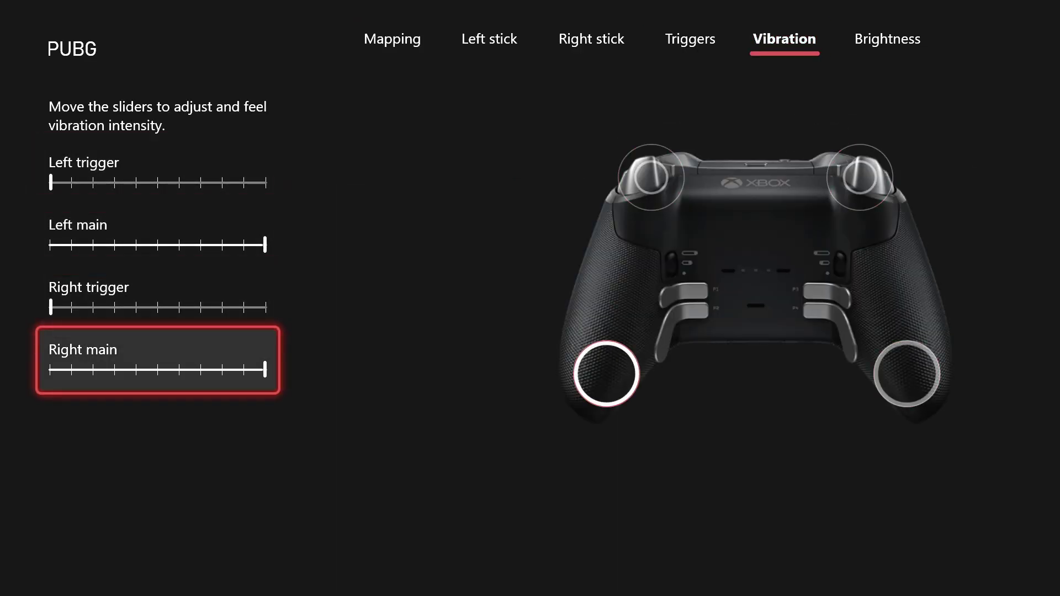
key(Up)
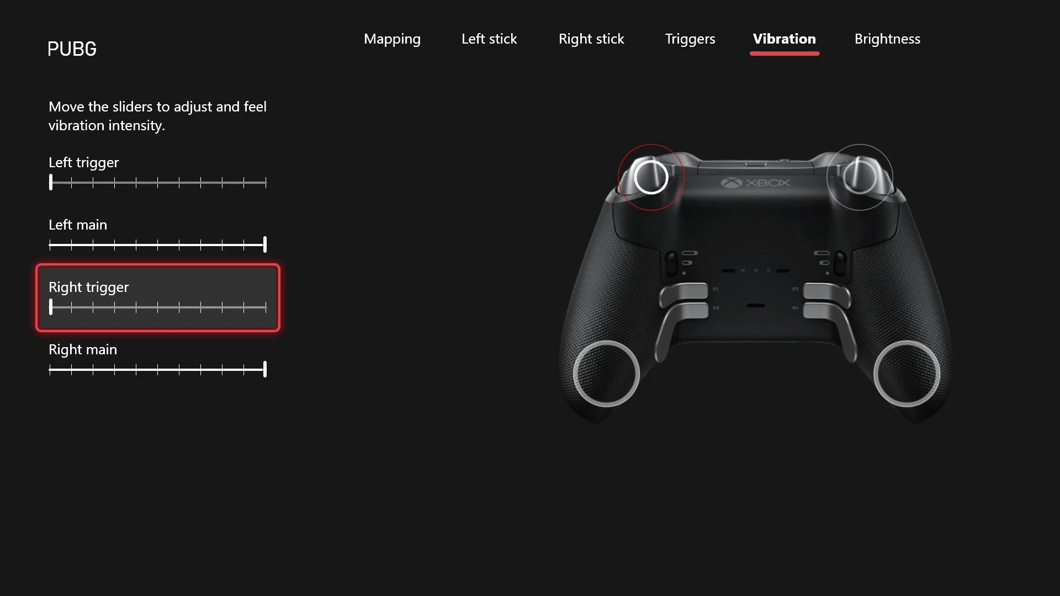
key(Up)
key(Down)
key(Down)
key(Up)
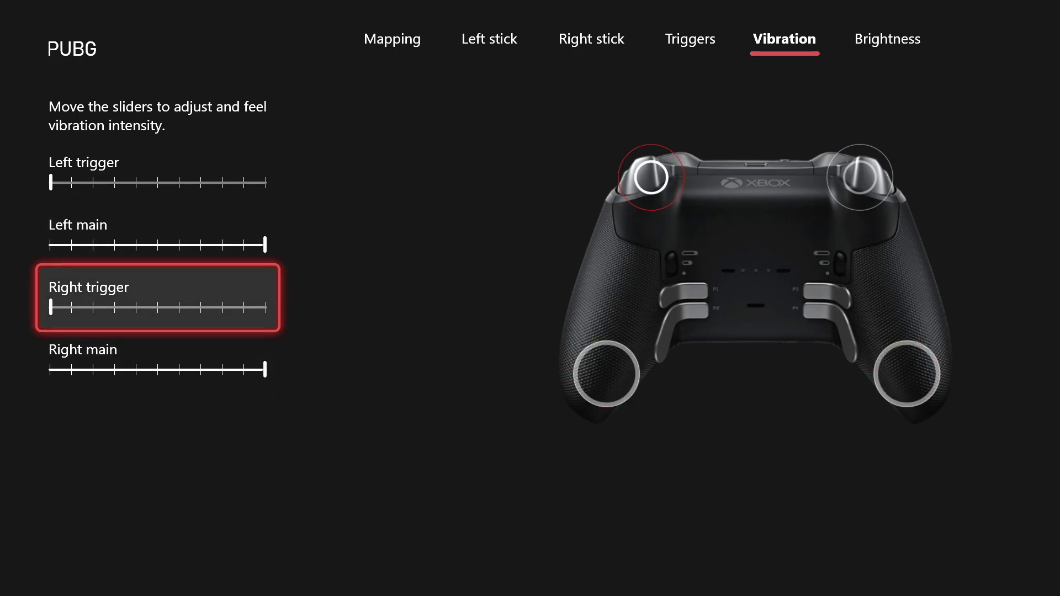
key(Up)
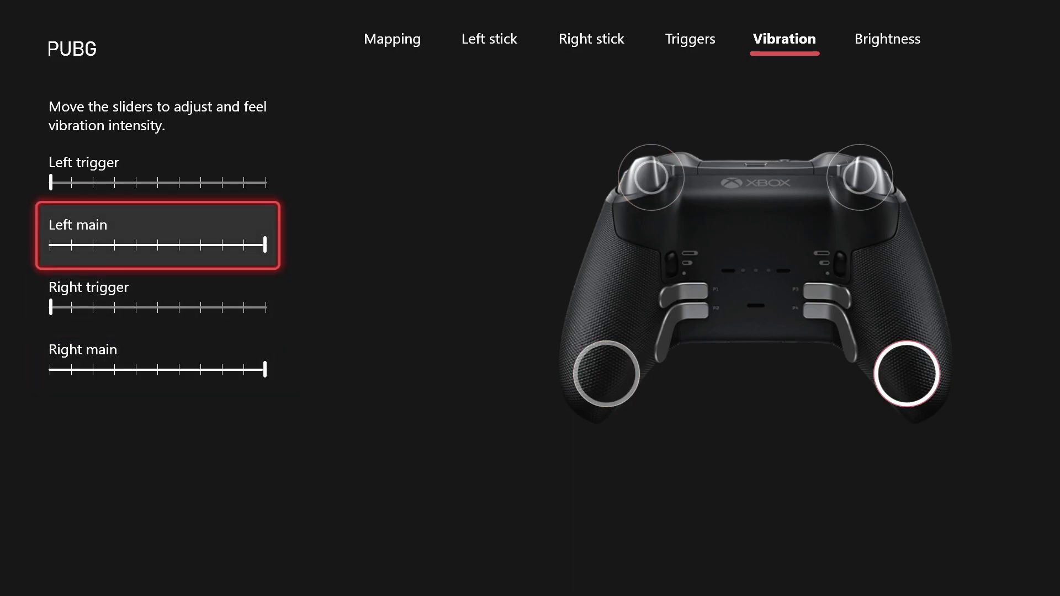
key(Up)
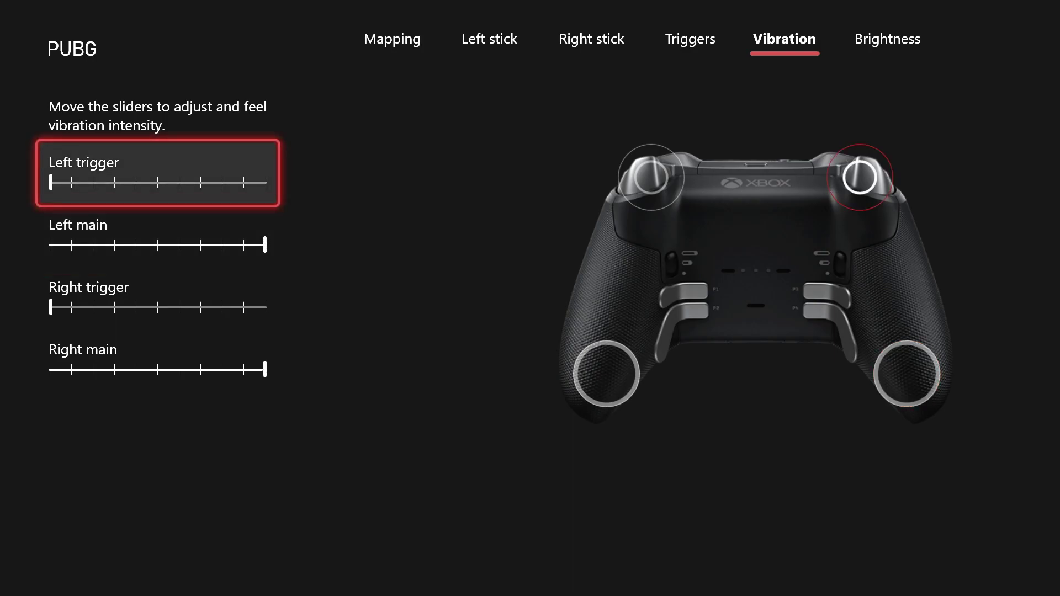
key(Down)
key(Escape)
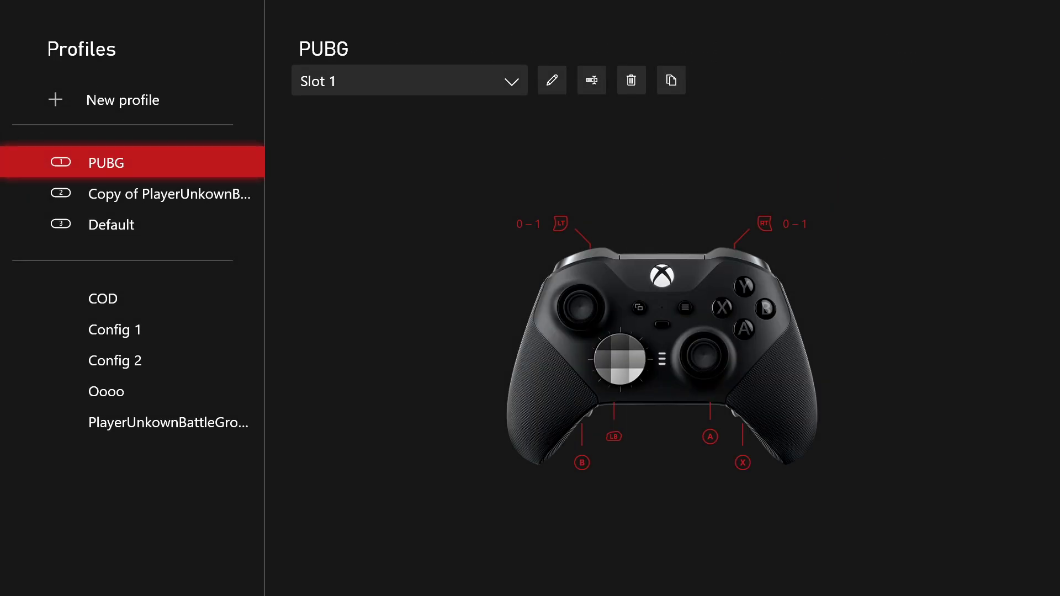
key(Right)
key(Right)
key(Return)
key(Right)
key(Right)
key(Right)
key(Right)
key(Right)
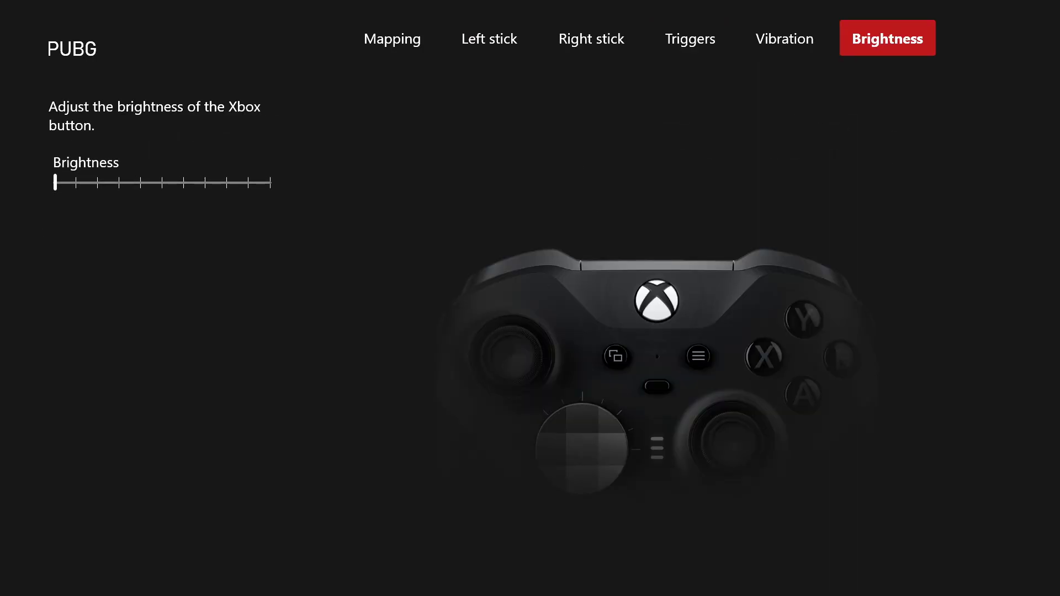
- Confirm the Xbox button brightness is at minimum, then return to the Mapping page
key(Down)
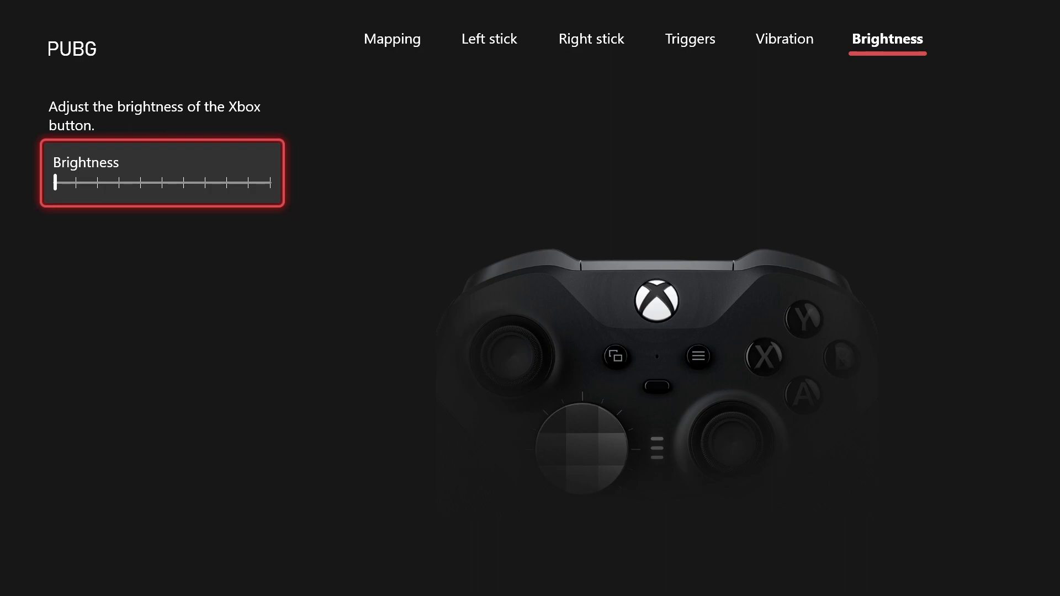
key(Up)
key(Left)
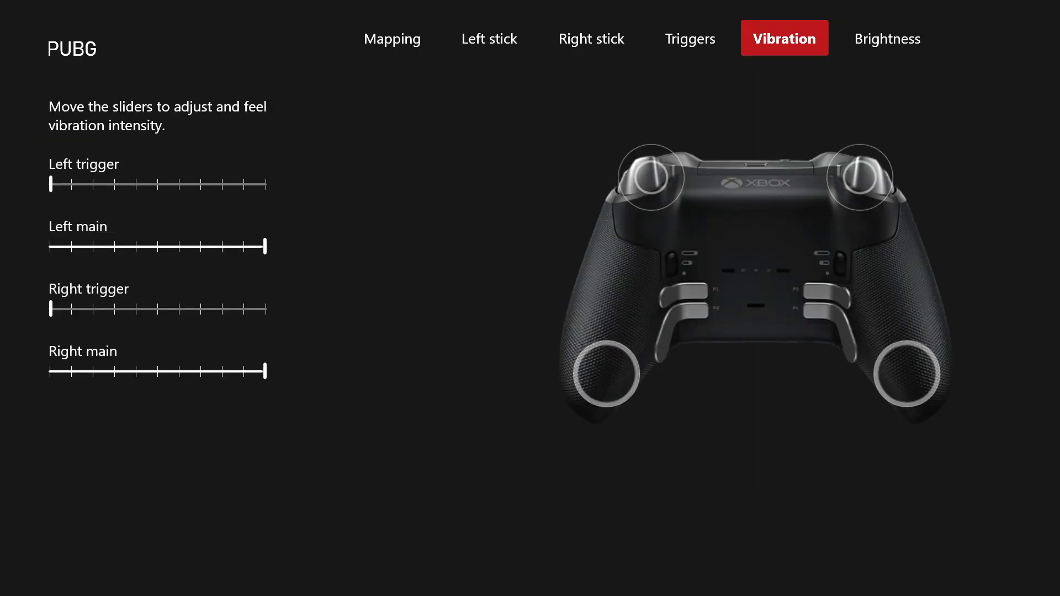
key(Left)
key(Left)
key(Left)
key(Left)
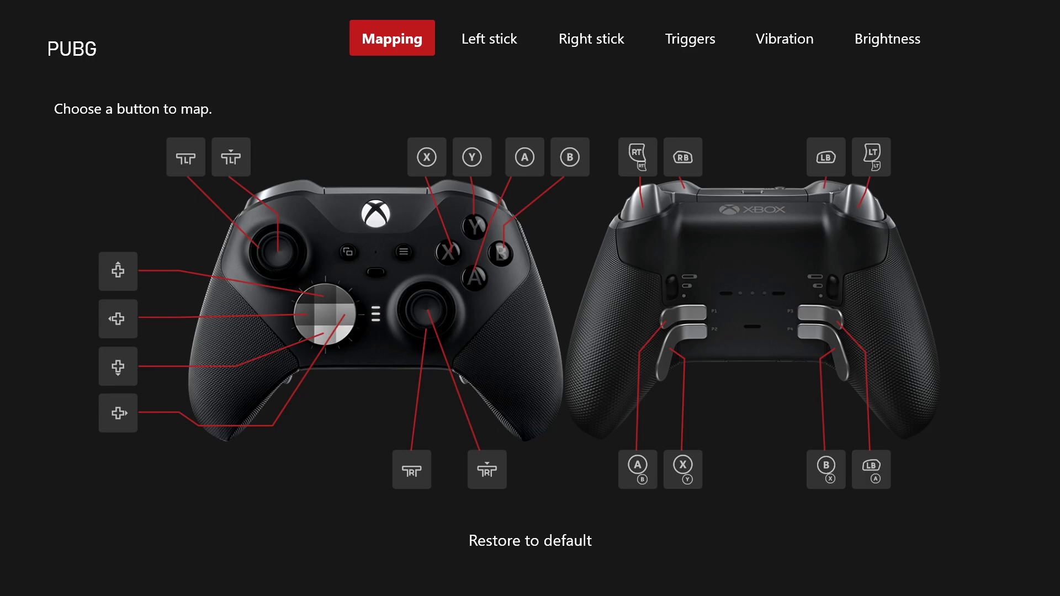
- Check the X button's mapping, then close the editor back to the PUBG profile overview
click(426, 157)
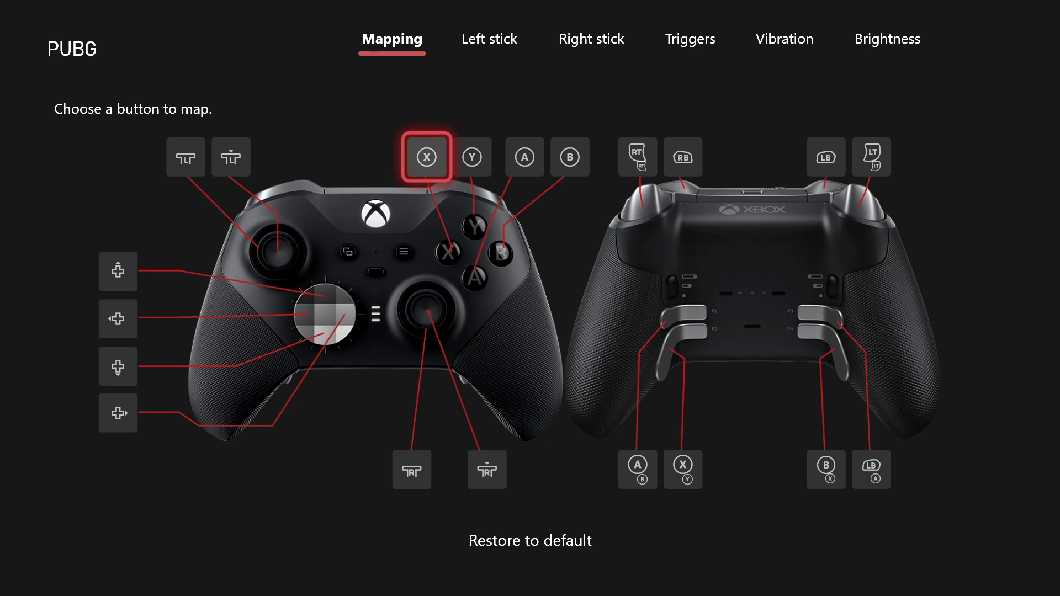
key(Escape)
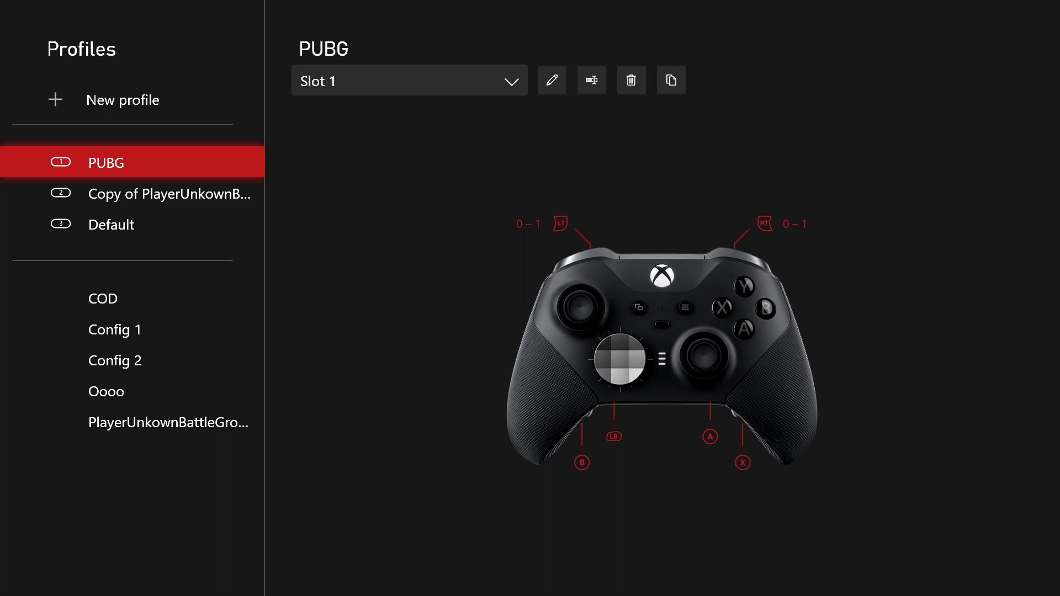
- Exit Xbox Accessories to the Home screen and launch PUBG from its tile
key(Down)
key(Down)
key(Down)
key(Escape)
key(Escape)
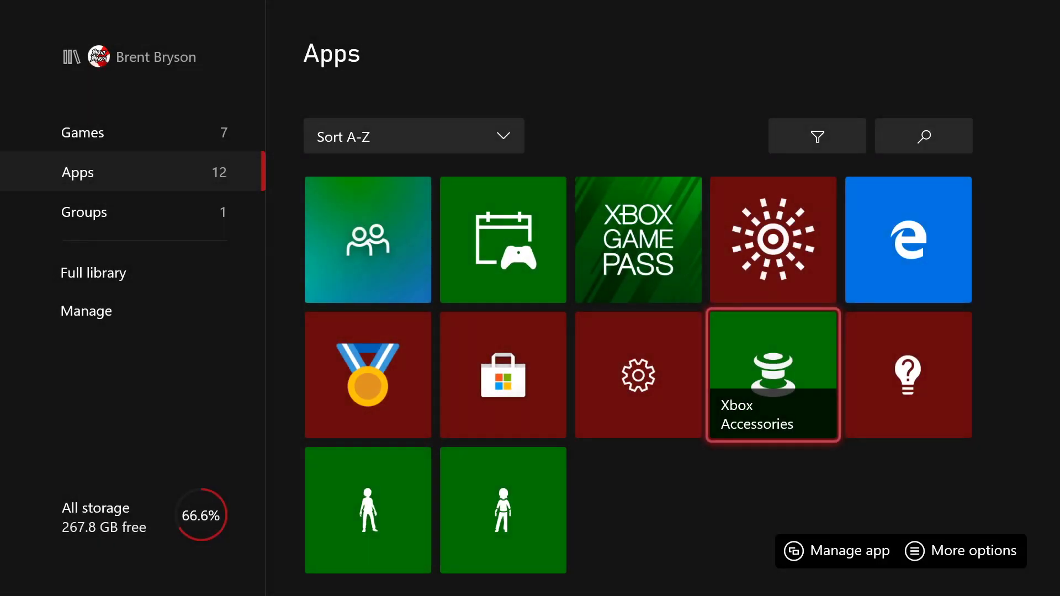
key(Left)
key(Escape)
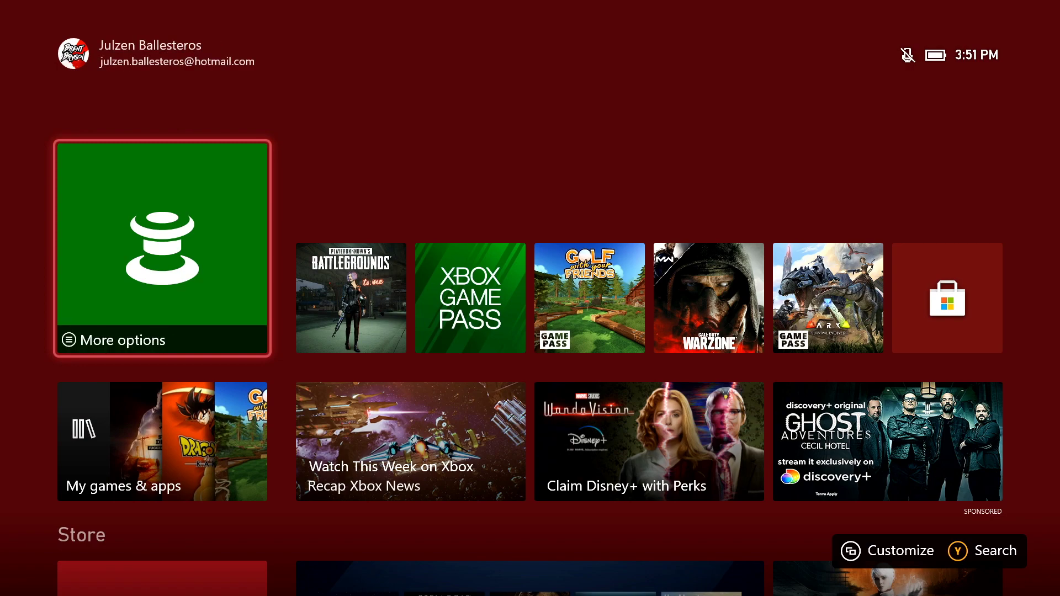
key(Right)
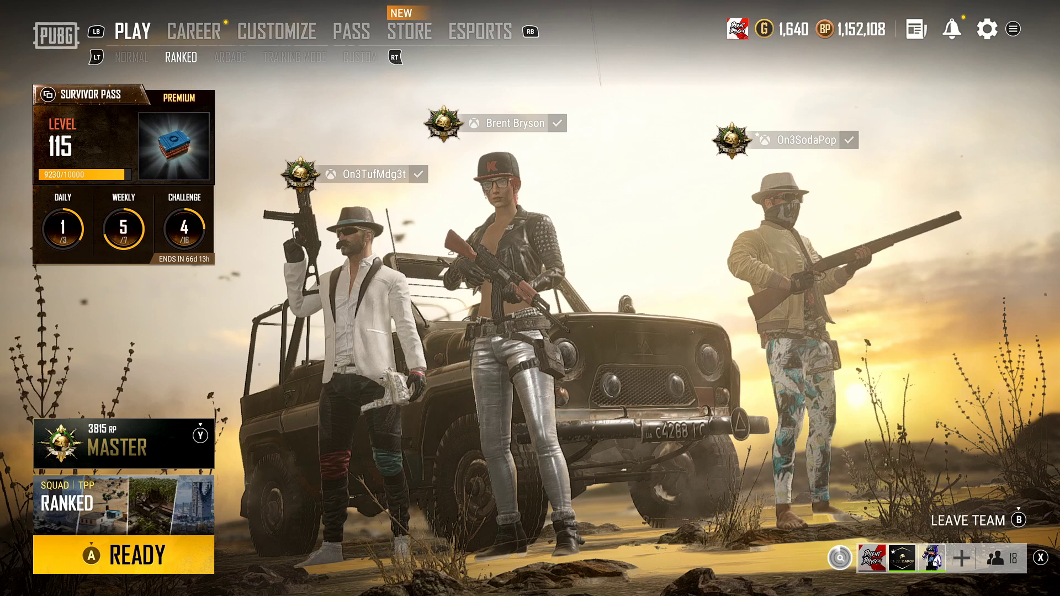